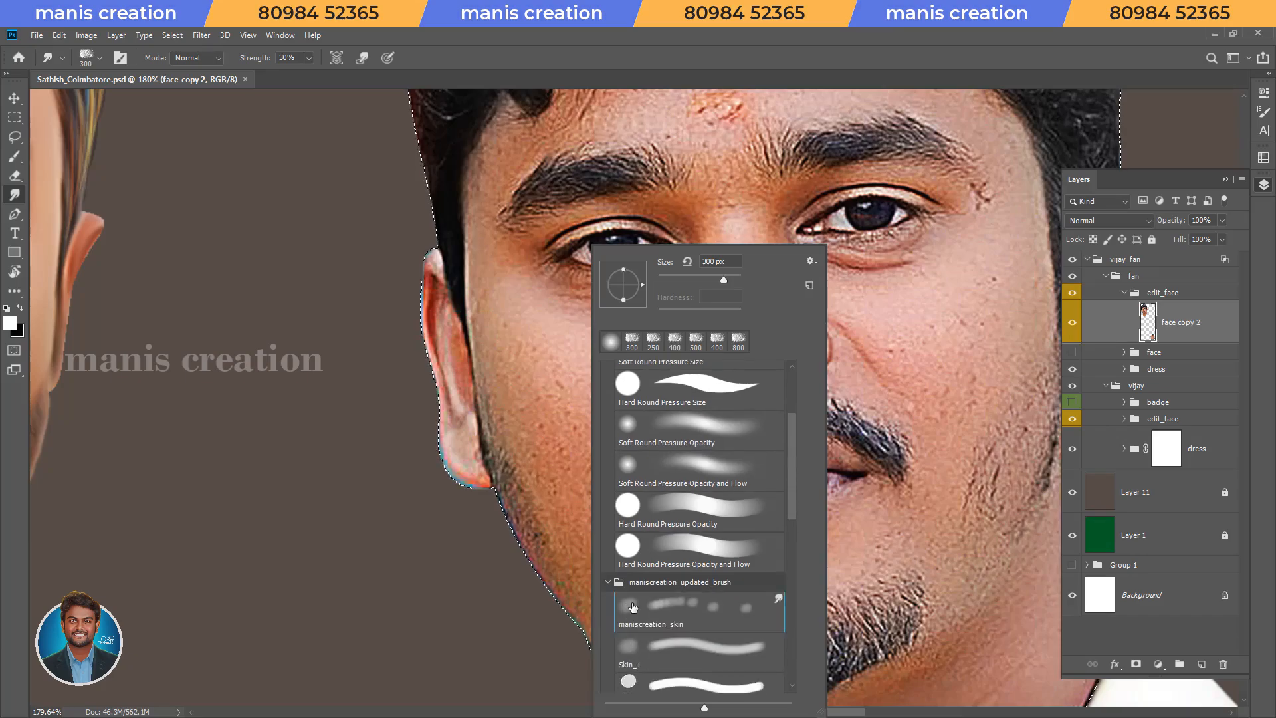
Step: Smudge the image-left cheek beside the nose using the maniscreation_skin brush at 30 px and 70% strength
key("bracketleft")
key("bracketleft")
key("bracketleft")
key("bracketleft")
key("bracketleft")
key("bracketleft")
key("bracketleft")
key("bracketleft")
key("bracketleft")
key("bracketleft")
key("bracketleft")
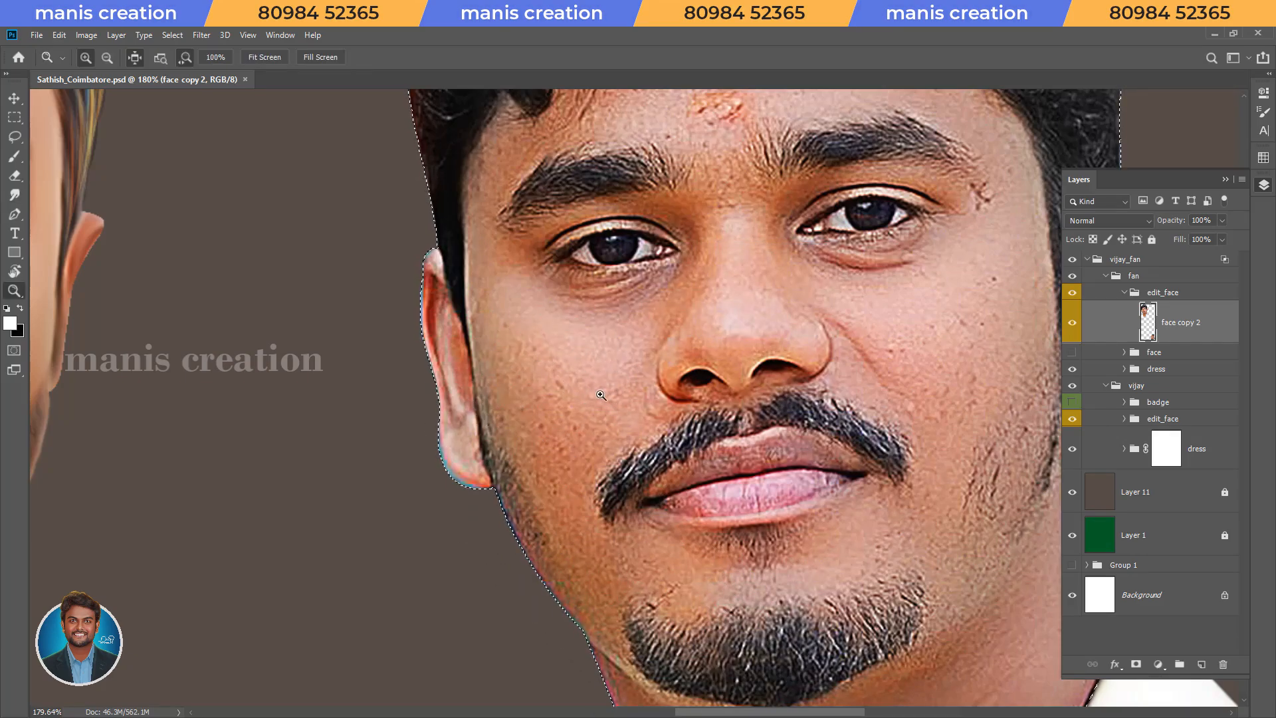
left_click_drag(605, 390, 618, 382)
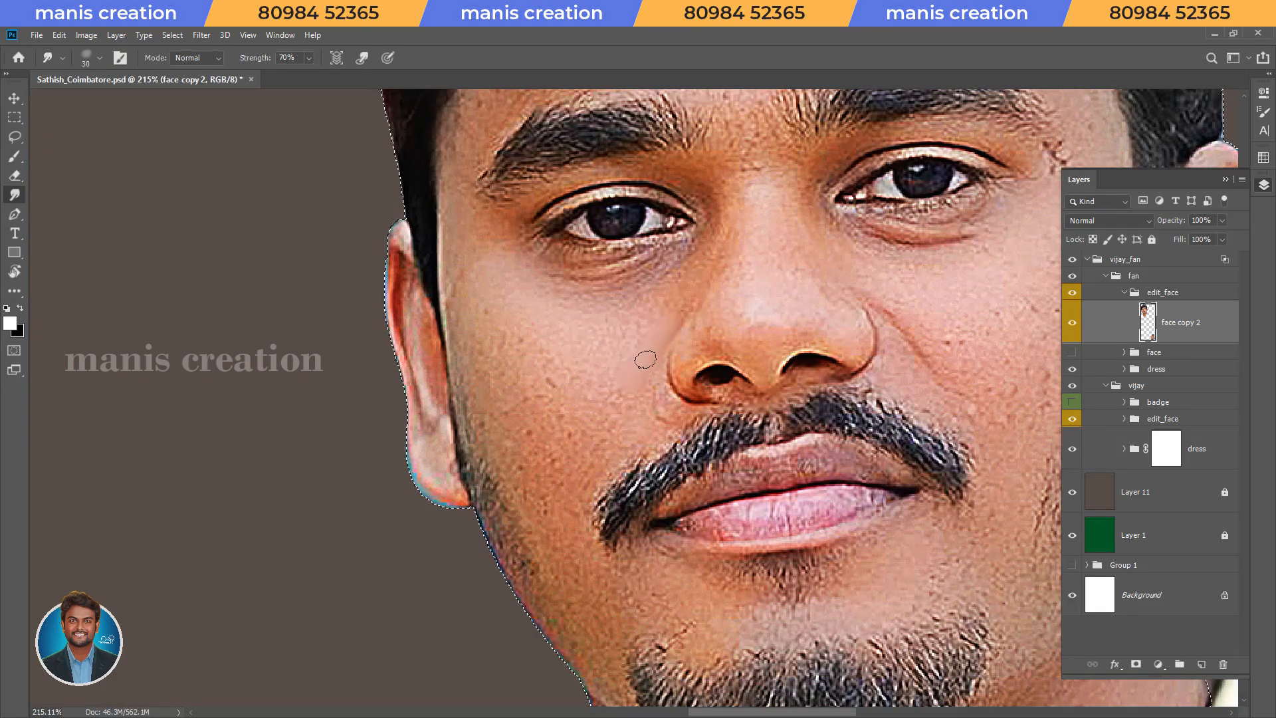
mouse_move(617, 390)
left_mouse_down()
mouse_move(584, 389)
mouse_move(562, 363)
mouse_move(590, 341)
left_mouse_up()
Step: Smooth the image-left cheek beneath the eye with a Smudge brush of about 40 px at 70% strength
key("bracketleft")
key("bracketleft")
key("bracketleft")
key("bracketleft")
key("bracketleft")
key("bracketright")
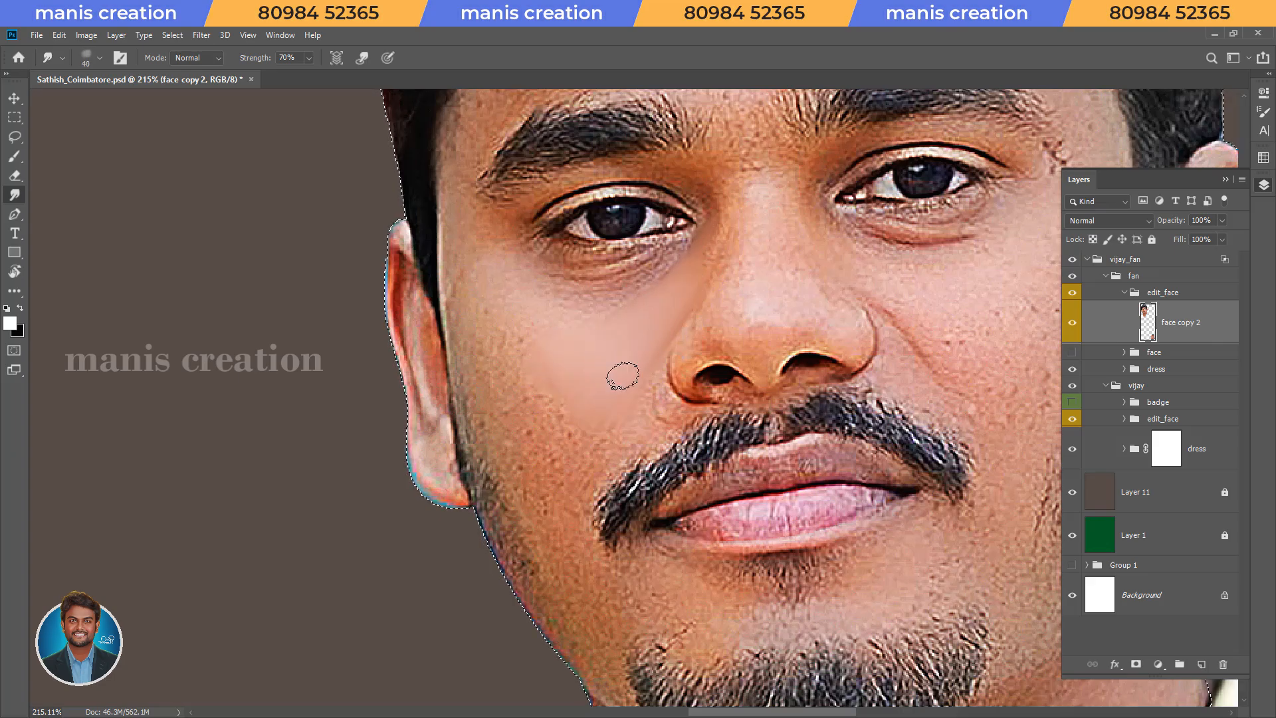
key("bracketright")
key("bracketright")
key("bracketright")
mouse_move(540, 377)
left_mouse_down()
mouse_move(567, 445)
mouse_move(585, 434)
mouse_move(558, 316)
mouse_move(558, 362)
left_mouse_up()
Step: Smudge the temple and the forehead edge between the image-left eyebrow and the hairline at 70% strength
key("r")
key("bracketleft")
key("bracketleft")
key("bracketleft")
key("bracketleft")
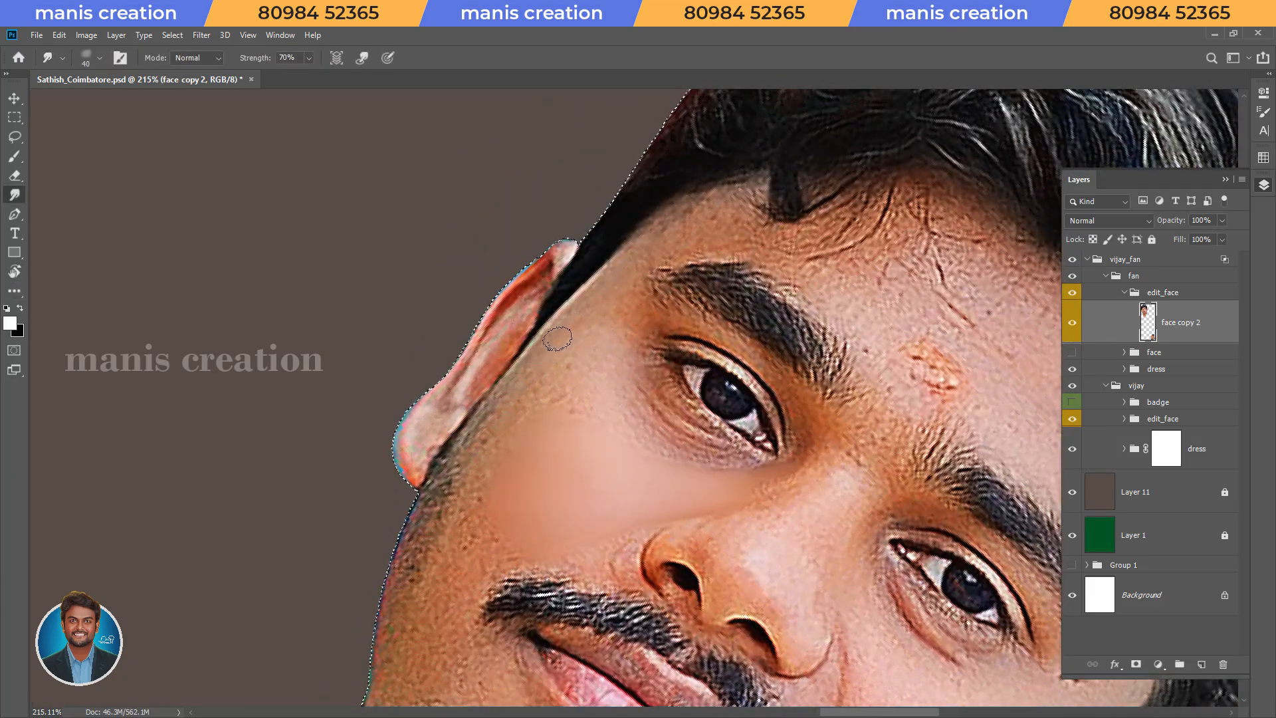
mouse_move(670, 238)
left_mouse_down()
mouse_move(702, 217)
mouse_move(674, 216)
mouse_move(746, 197)
left_mouse_up()
key("bracketleft")
key("bracketleft")
key("bracketright")
key("bracketright")
key("bracketright")
Step: Smooth the outer cheek beside the image-left ear and sideburn with the Smudge tool at 70% strength
mouse_move(473, 535)
left_mouse_down()
mouse_move(464, 582)
mouse_move(514, 542)
mouse_move(501, 490)
left_mouse_up()
mouse_move(517, 426)
left_mouse_down()
mouse_move(552, 366)
mouse_move(586, 353)
mouse_move(583, 402)
left_mouse_up()
key("bracketleft")
key("bracketleft")
key("bracketleft")
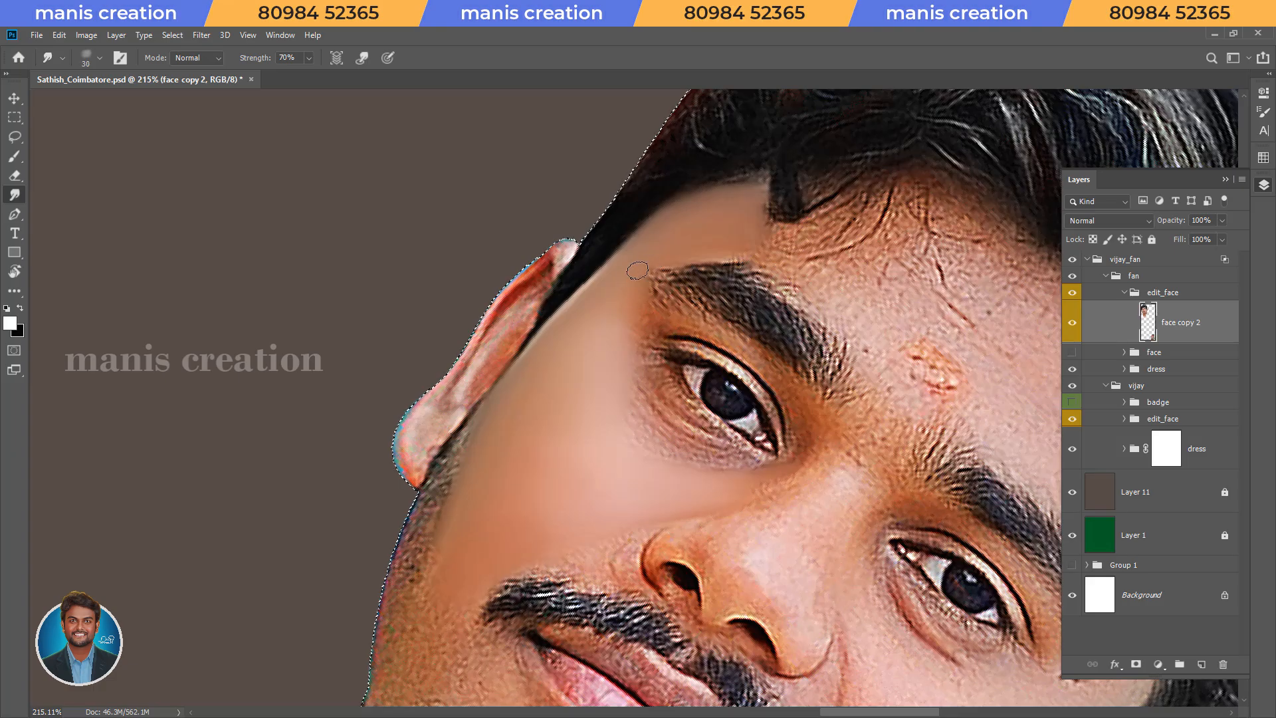
key("bracketright")
key("bracketright")
key("bracketright")
key("space")
left_click_drag(514, 512, 641, 260)
key("t")
left_click(472, 476)
left_click(14, 99)
key("ctrl+z")
Step: Smooth the lower cheek and jaw between the sideburn, moustache and beard, reducing the Smudge brush from 40 to 20 px
key("r")
left_click_drag(467, 285, 512, 238)
key("ctrl+space")
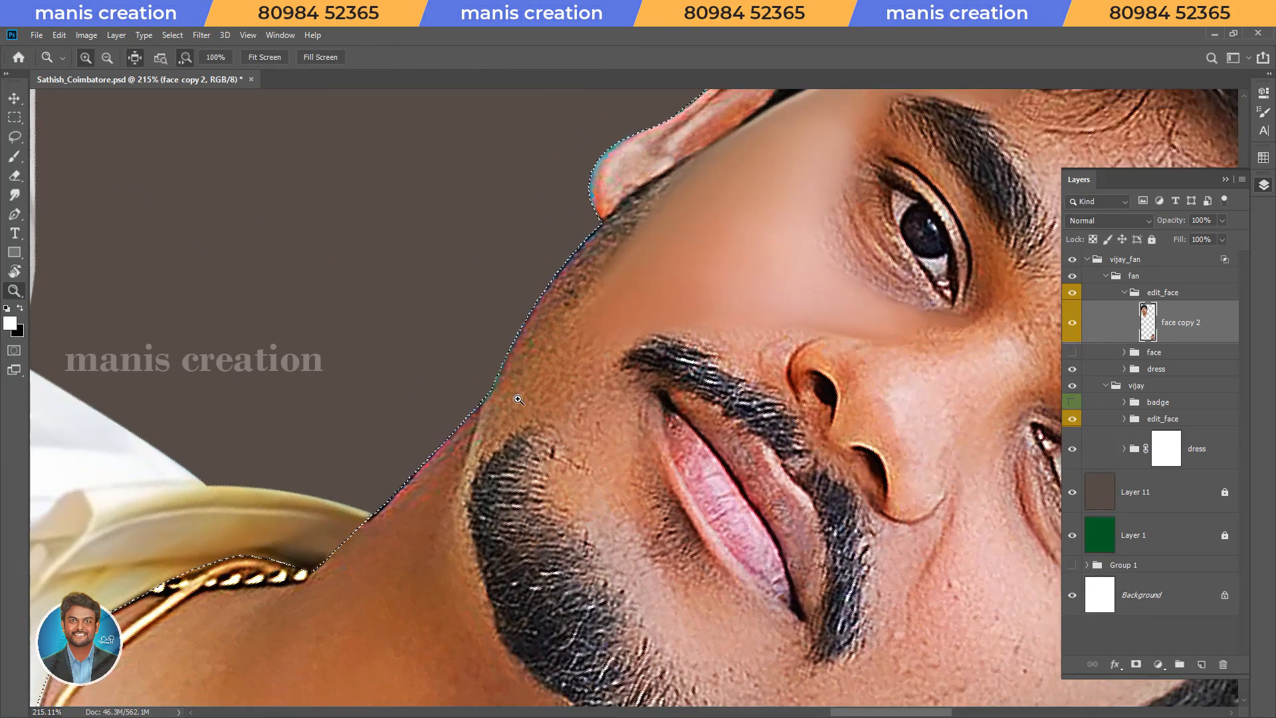
left_click_drag(532, 393, 551, 391)
key("bracketright")
key("bracketright")
key("bracketright")
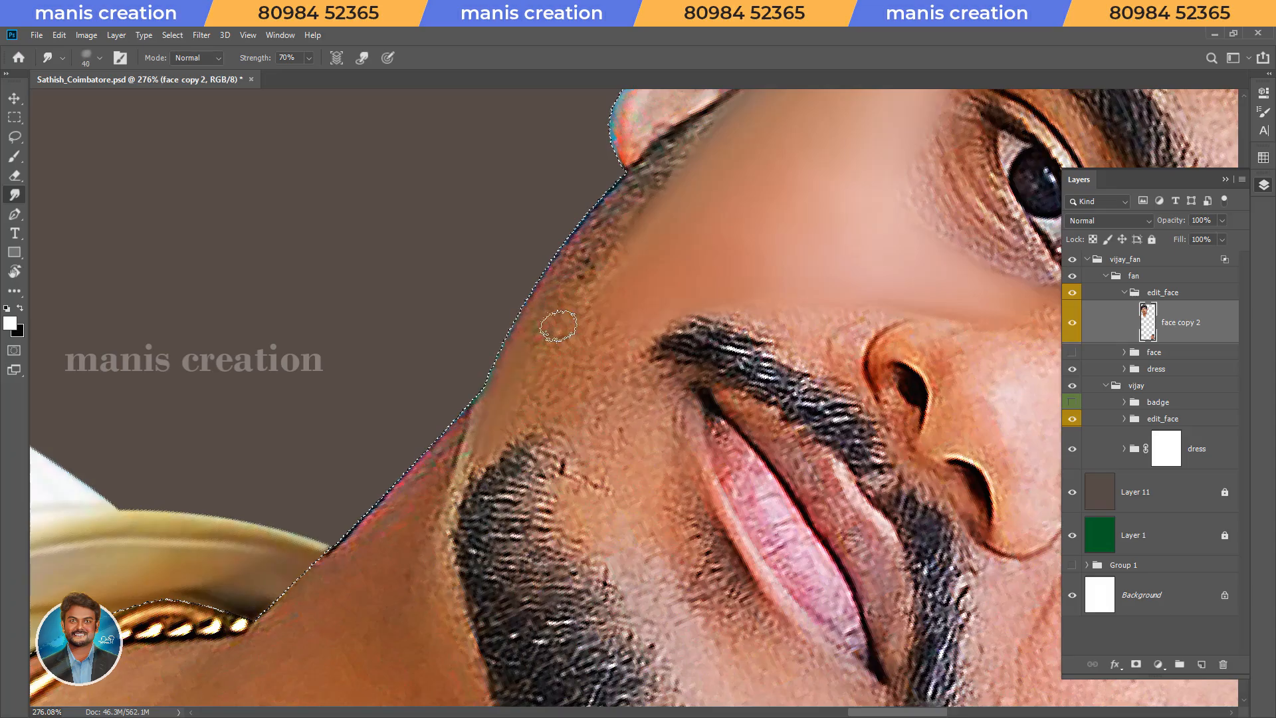
key("bracketleft")
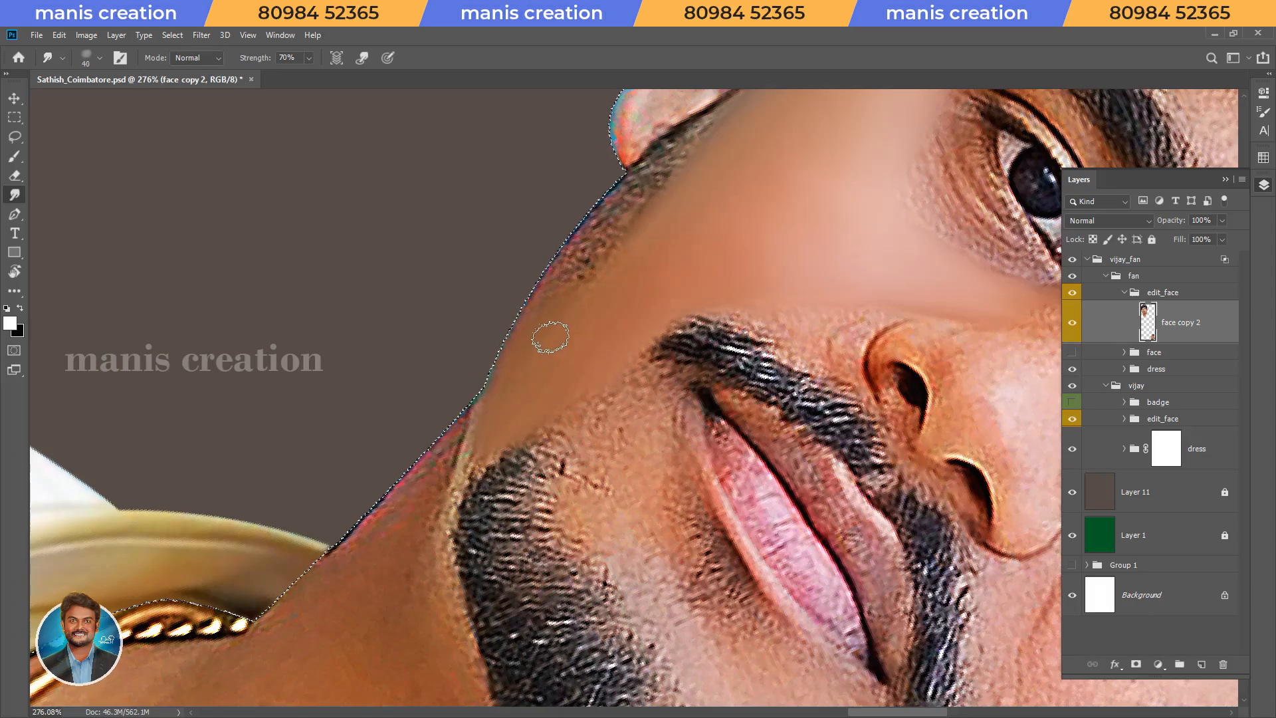
mouse_move(632, 330)
left_mouse_down()
mouse_move(618, 357)
mouse_move(628, 388)
mouse_move(578, 414)
mouse_move(545, 409)
mouse_move(621, 417)
mouse_move(638, 391)
mouse_move(642, 419)
left_mouse_up()
key("bracketleft")
key("bracketleft")
key("bracketleft")
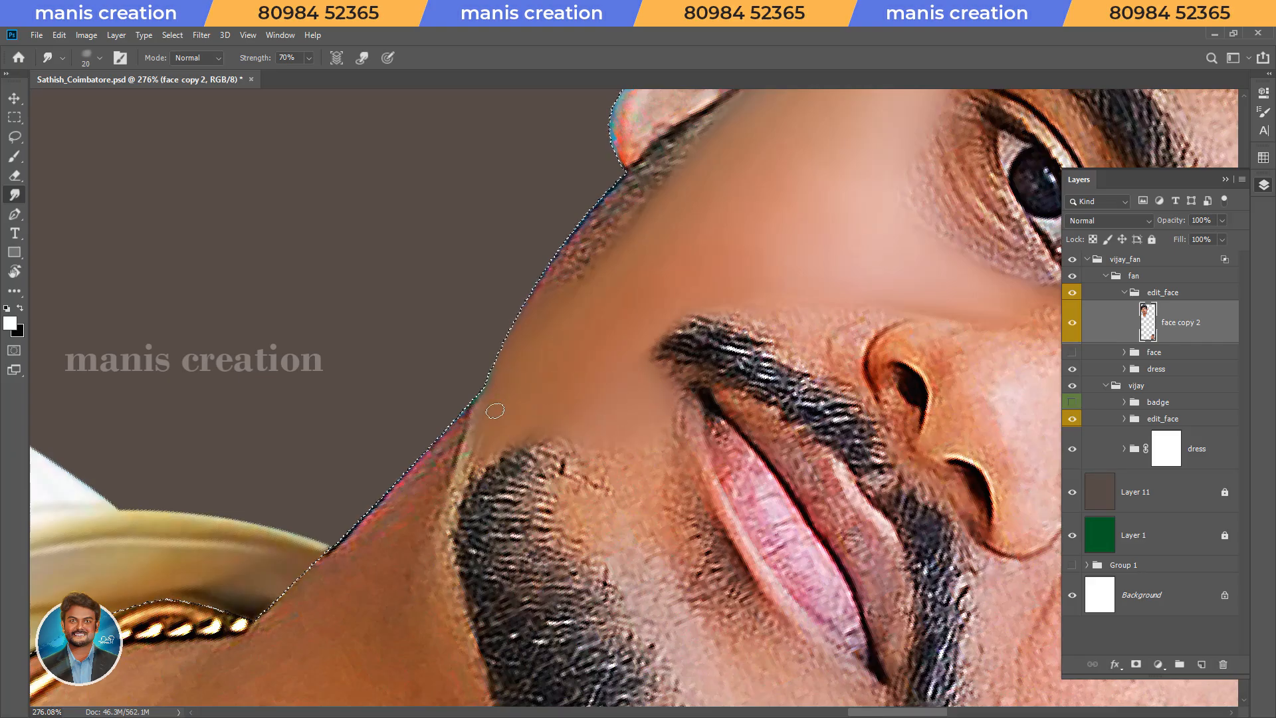
Step: Smudge the skin between the image-left eyebrow and eye smooth at 70% strength with a brush of about 20 px
key("bracketright")
key("bracketright")
key("bracketright")
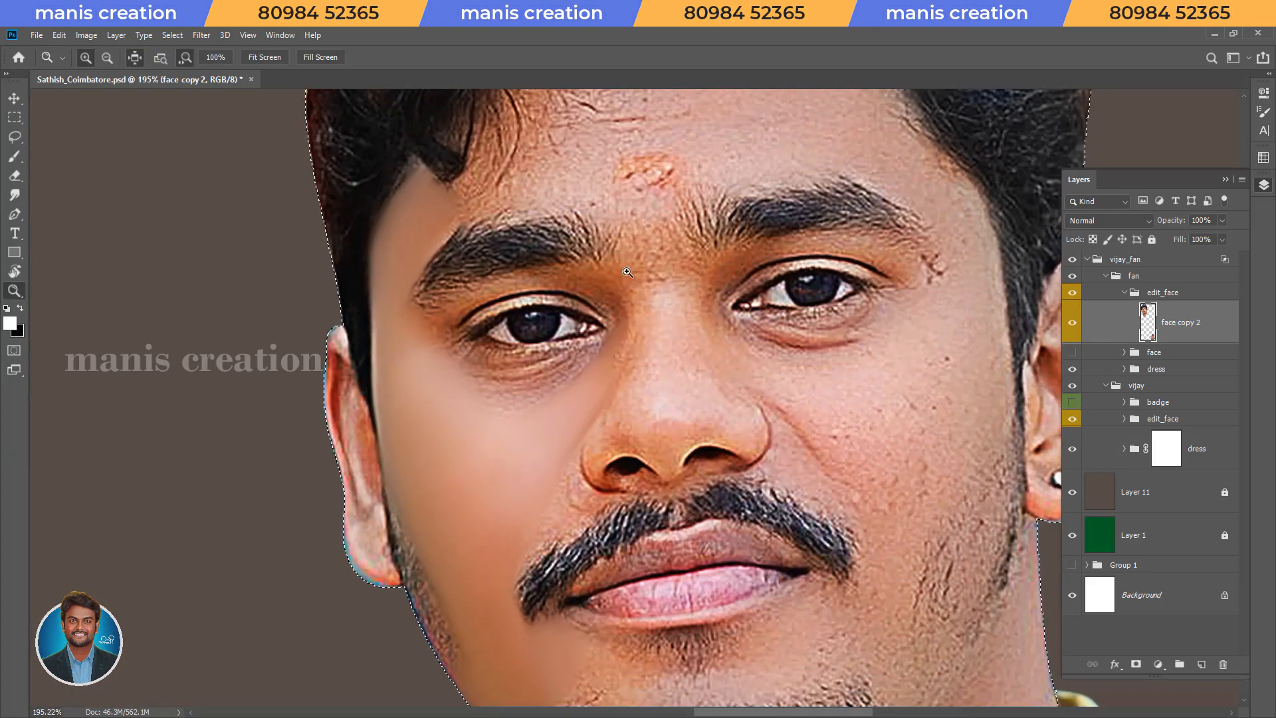
key("r")
mouse_move(460, 431)
left_mouse_down()
mouse_move(507, 522)
mouse_move(540, 546)
left_mouse_up()
left_click_drag(465, 509, 582, 423)
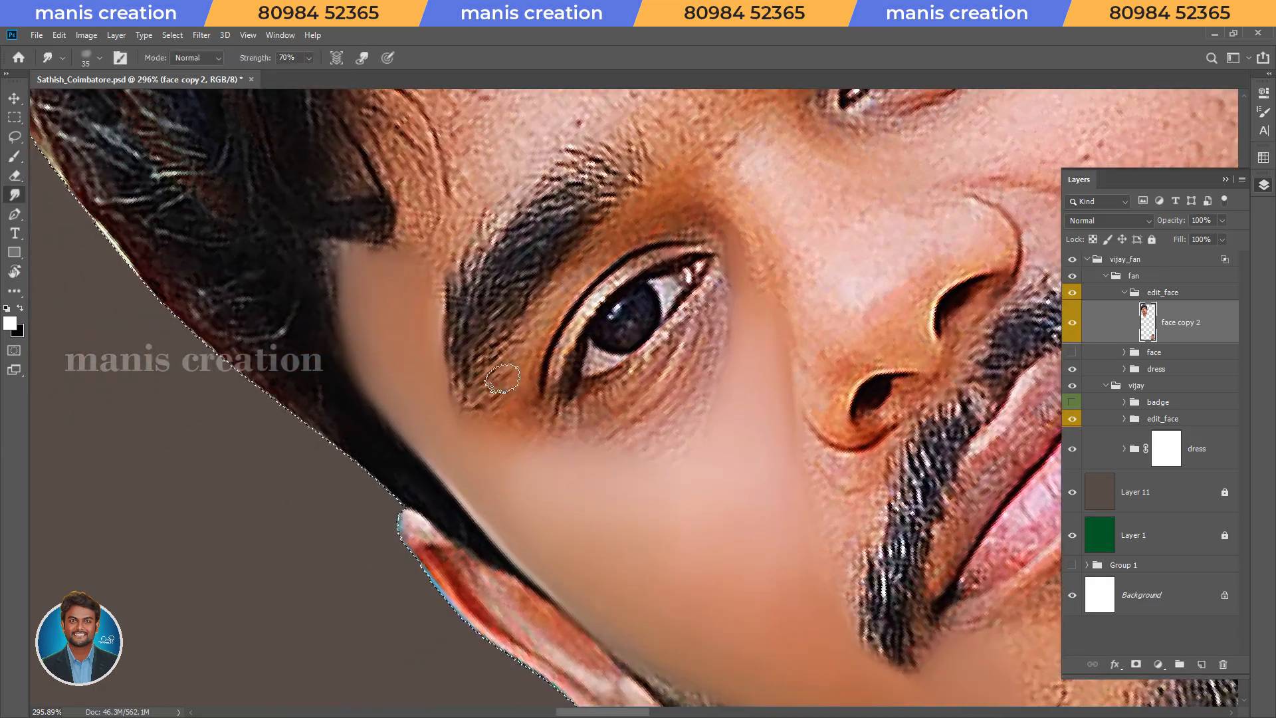
key("bracketright")
key("bracketleft")
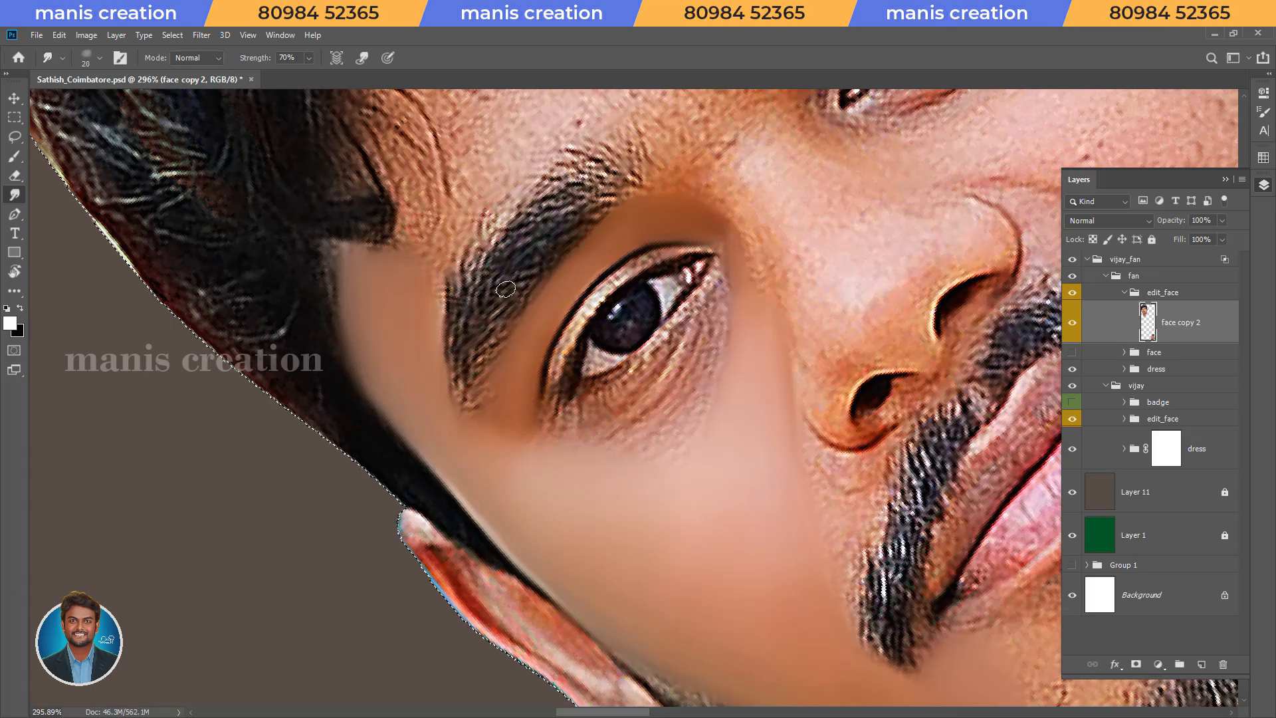
key("bracketleft")
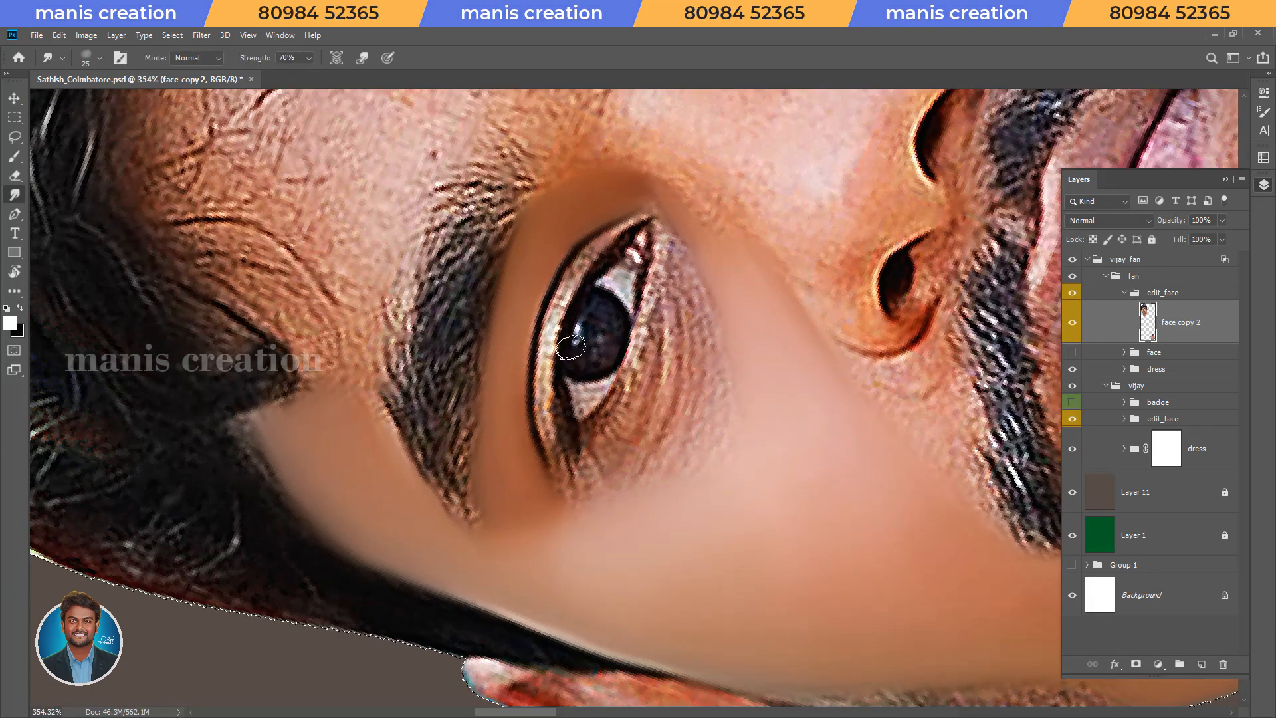
Step: Smudge the image-left upper eyelid and lash line into clean strokes, refining them with a 20 px brush at 30% strength
mouse_move(558, 369)
left_mouse_down()
mouse_move(555, 292)
mouse_move(631, 223)
mouse_move(562, 456)
mouse_move(558, 432)
left_mouse_up()
key("bracketright")
key("bracketright")
key("6")
key("3")
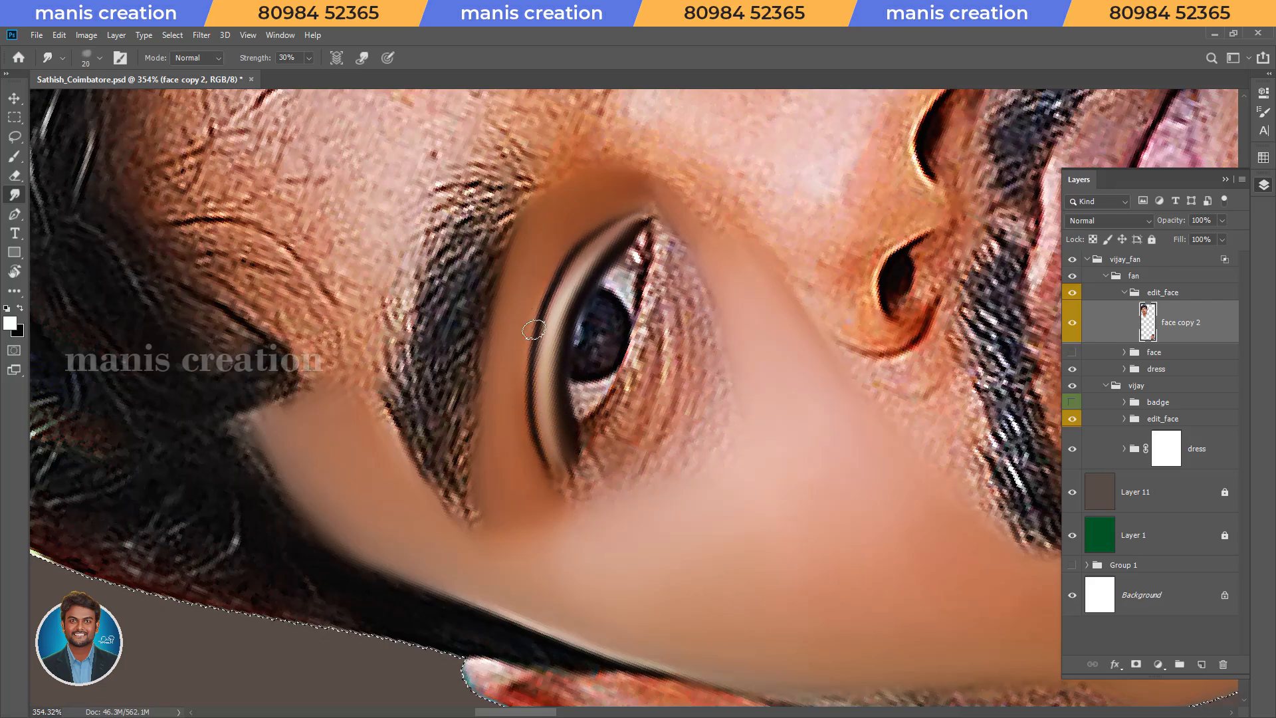
Step: Smudge along the lower eyelid rim of the image-left eye with a 20 px brush at 70% strength
key("r")
left_click_drag(603, 219, 620, 577)
left_click_drag(615, 495, 562, 401)
key("bracketright")
mouse_move(522, 456)
left_mouse_down()
mouse_move(556, 366)
mouse_move(624, 282)
left_mouse_up()
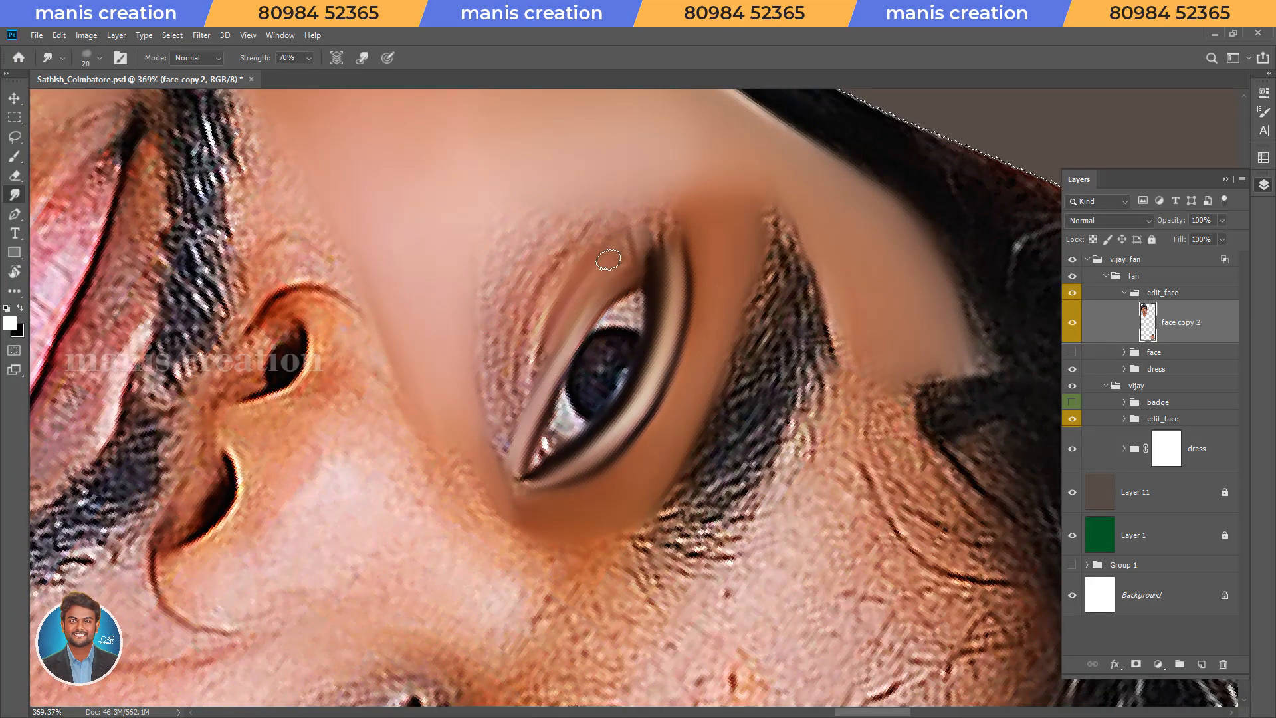
Step: Smooth the wrinkled skin under the image-left eye along its folds with a Smudge brush of about 25 px
key("bracketright")
key("bracketright")
key("bracketright")
mouse_move(522, 419)
left_mouse_down()
mouse_move(551, 276)
mouse_move(599, 224)
left_mouse_up()
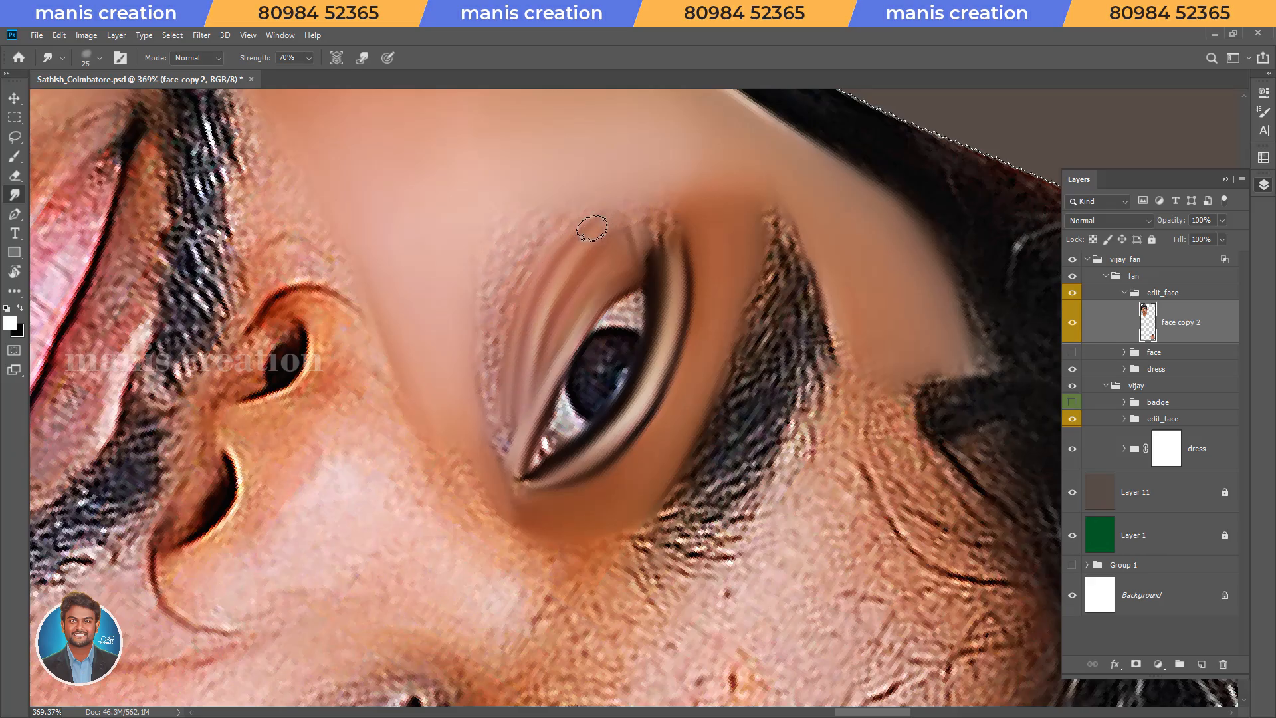
key("bracketright")
left_click_drag(510, 314, 525, 221)
Step: Blend the outer corner of the image-left eye using a 20 px Smudge brush at 30% strength
key("3")
key("bracketleft")
key("bracketleft")
left_click_drag(667, 247, 656, 212)
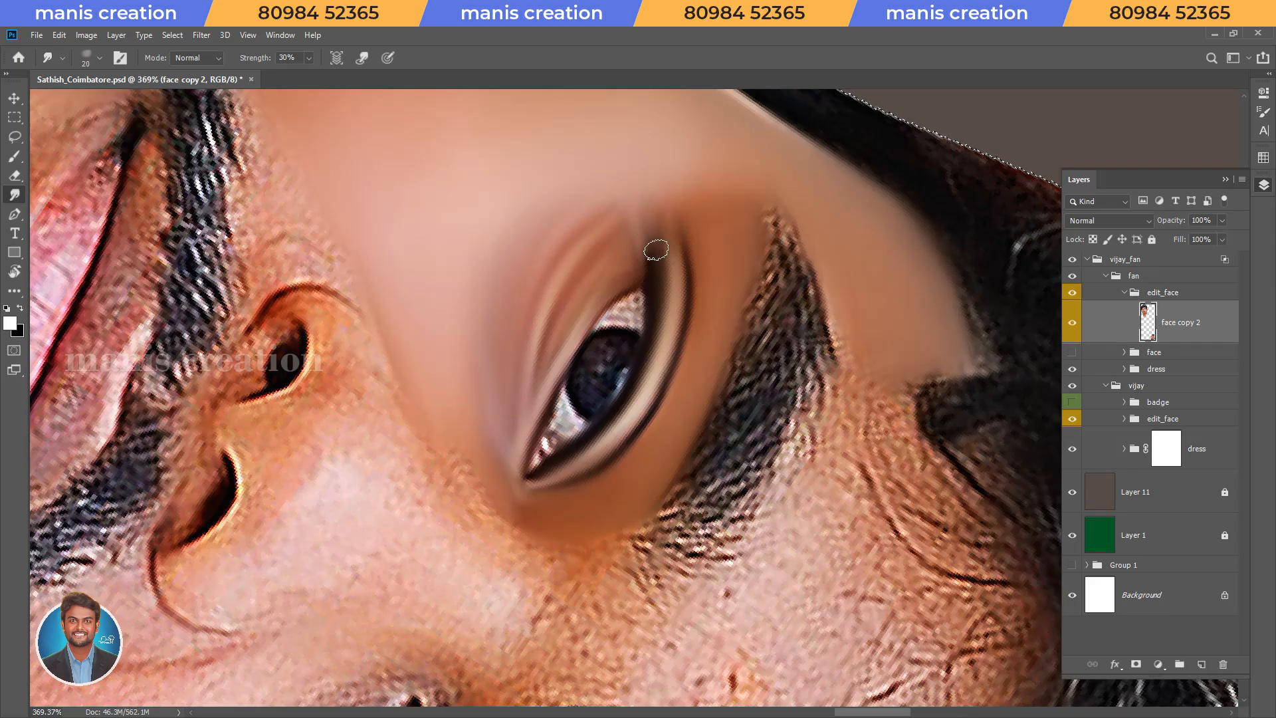
Step: Return the canvas to its upright orientation and save the portrait document
key("Escape")
key("ctrl+0")
key("ctrl+s")
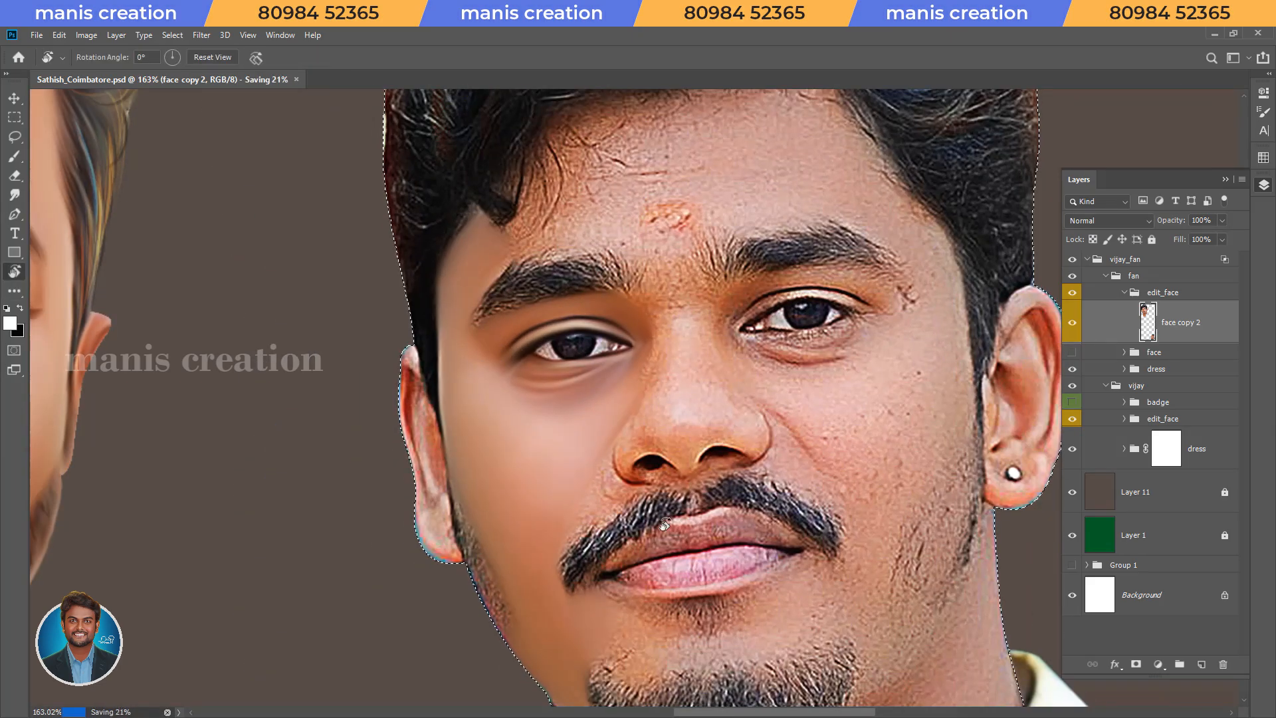
key("ctrl+s")
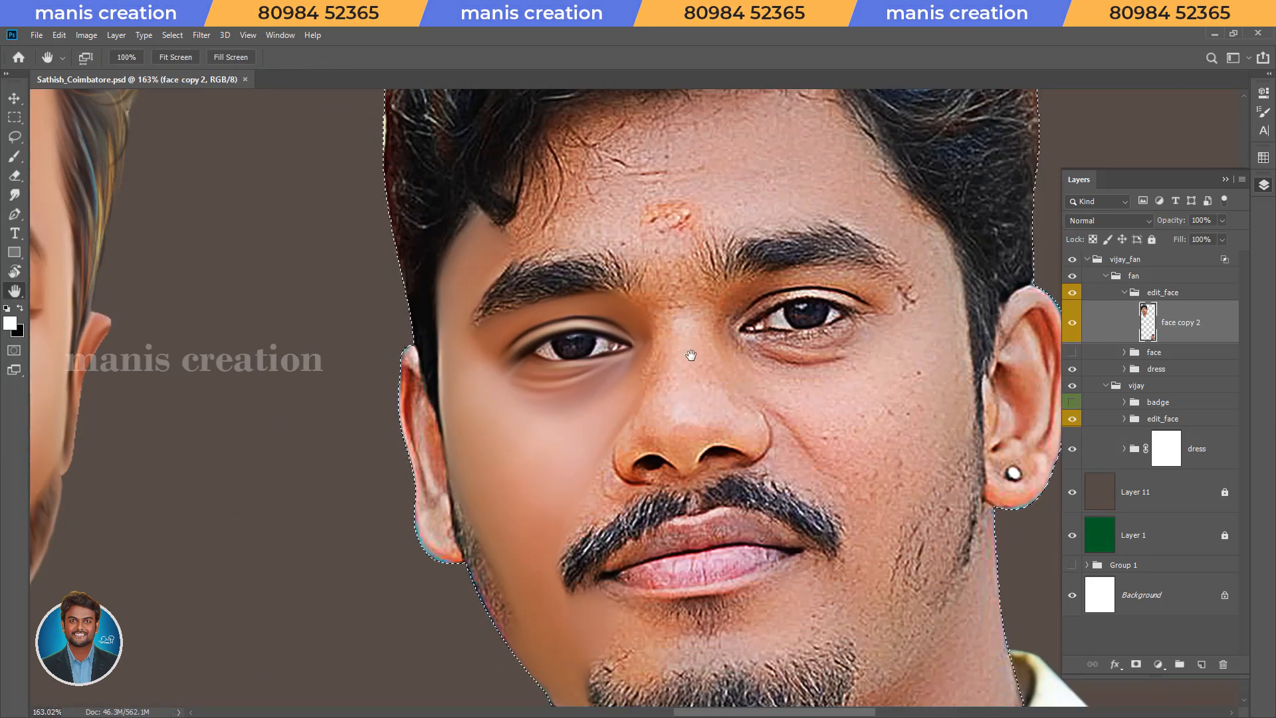
key("ctrl+s")
key("ctrl+s")
Step: Smudge away the fine hairs and texture on the upper forehead below the hairline
left_click_drag(769, 434, 672, 517)
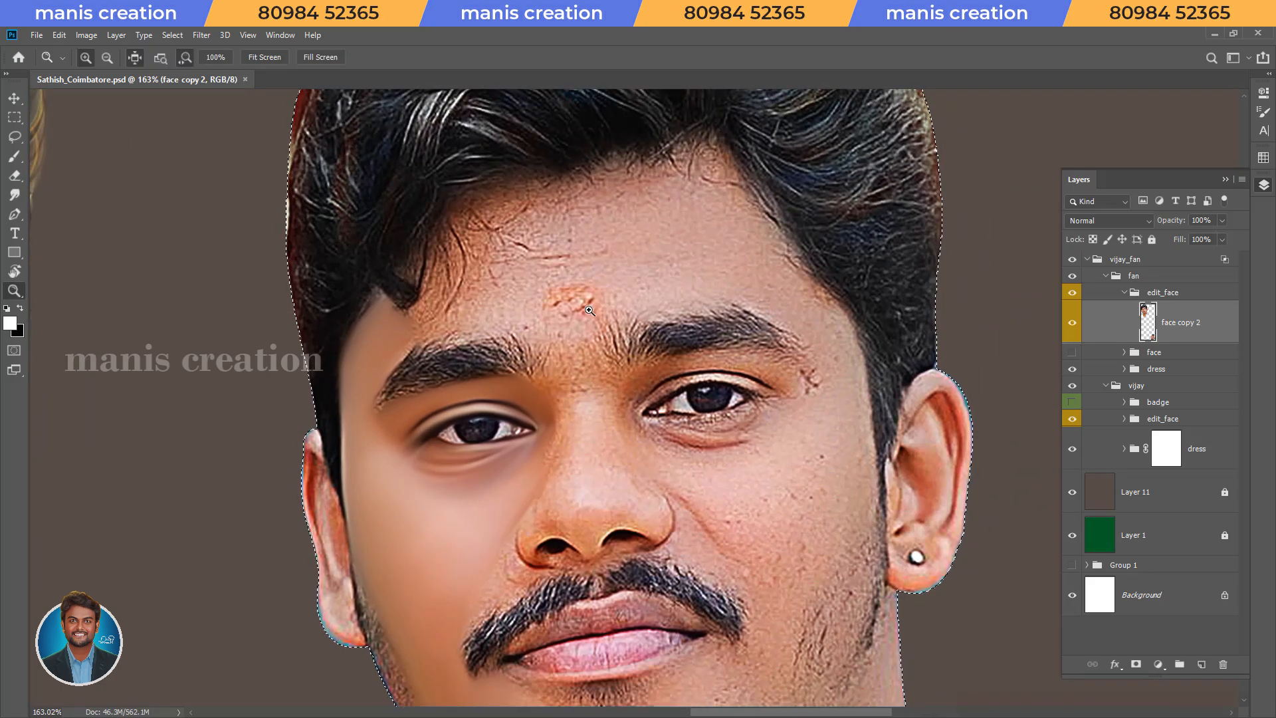
left_click_drag(556, 302, 576, 301)
left_click_drag(576, 302, 594, 385)
key("bracketright")
key("bracketright")
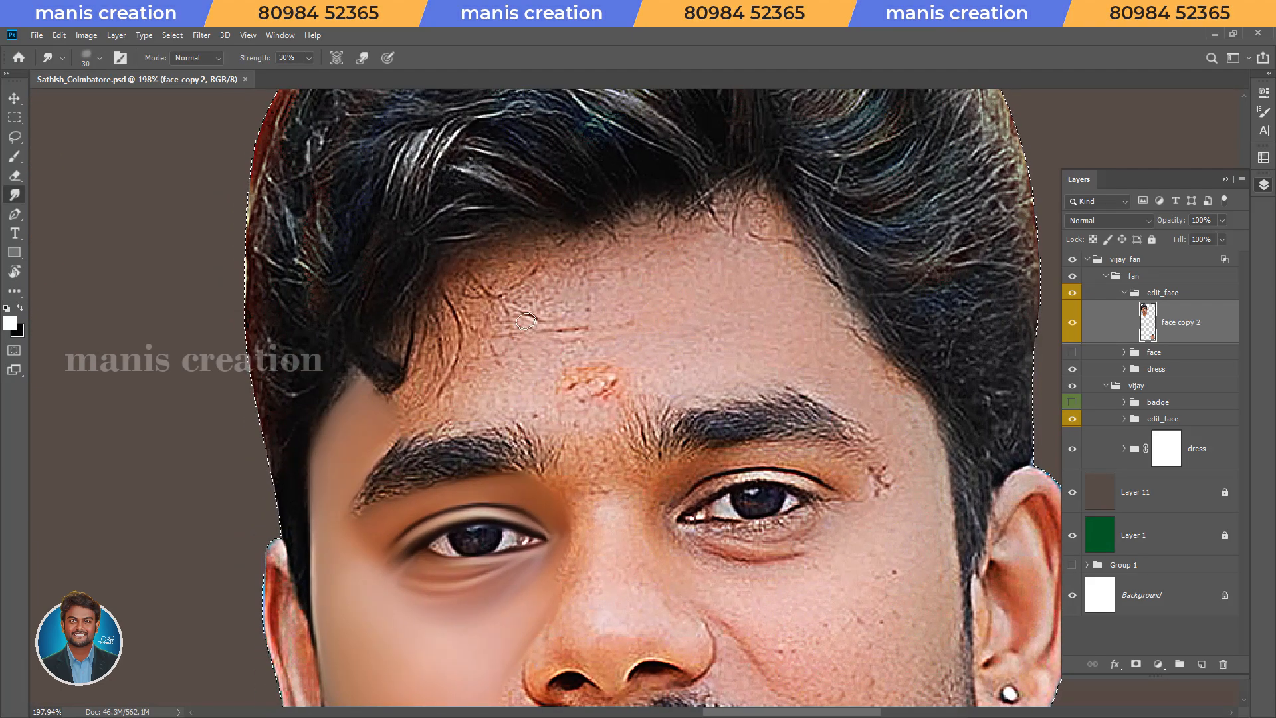
left_click_drag(527, 317, 536, 317)
key("bracketright")
key("bracketright")
key("bracketright")
mouse_move(462, 276)
left_mouse_down()
mouse_move(491, 280)
mouse_move(548, 254)
mouse_move(555, 264)
mouse_move(488, 297)
mouse_move(601, 287)
mouse_move(581, 273)
mouse_move(650, 242)
mouse_move(655, 282)
mouse_move(704, 262)
mouse_move(744, 276)
mouse_move(593, 300)
left_mouse_up()
Step: Smooth the forehead above the image-left eyebrow with the Smudge brush at 70% strength, enlarging it to about 70 px
key("bracketright")
key("bracketright")
key("bracketright")
key("bracketleft")
key("bracketleft")
mouse_move(456, 399)
left_mouse_down()
mouse_move(514, 403)
mouse_move(477, 363)
mouse_move(481, 331)
mouse_move(565, 338)
left_mouse_up()
key("bracketright")
key("bracketright")
key("bracketright")
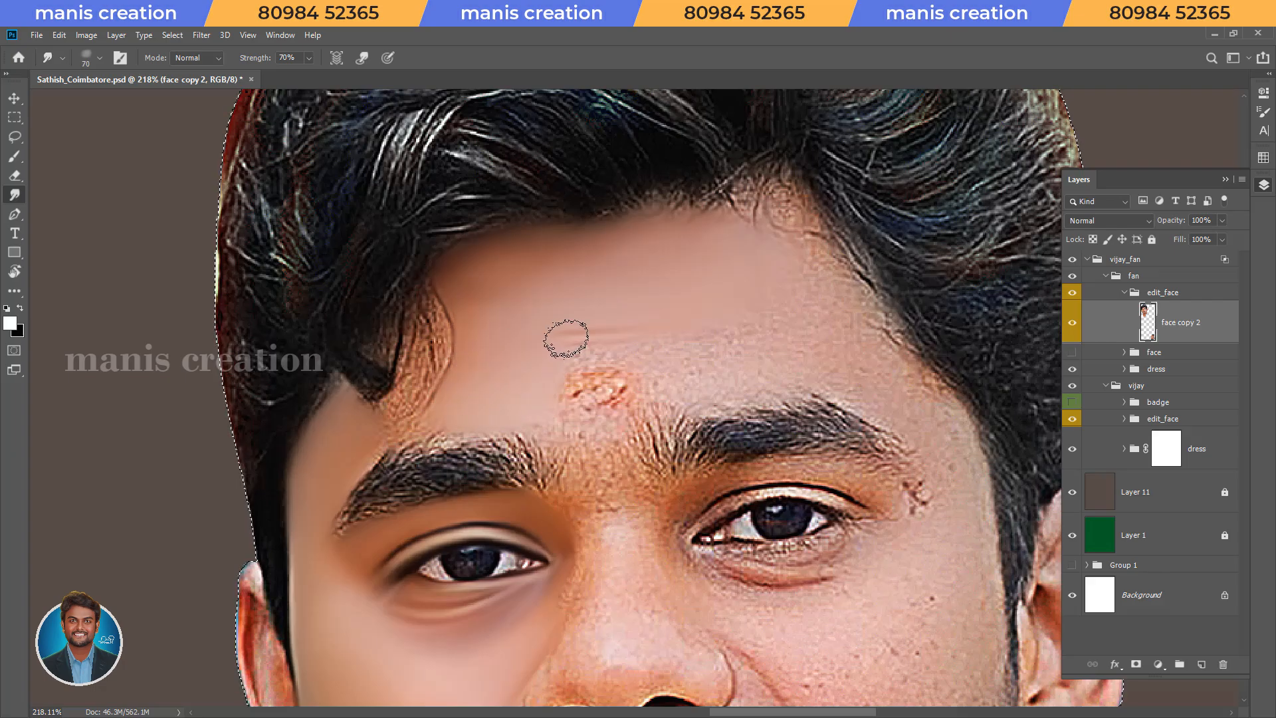
Step: Smudge the middle and image-right forehead smooth above the eyebrow, blending out the forehead lines with a 60 px brush
mouse_move(676, 385)
left_mouse_down()
mouse_move(736, 373)
mouse_move(722, 346)
mouse_move(680, 348)
mouse_move(707, 340)
mouse_move(778, 357)
mouse_move(770, 293)
left_mouse_up()
key("bracketright")
key("bracketright")
key("bracketleft")
key("bracketleft")
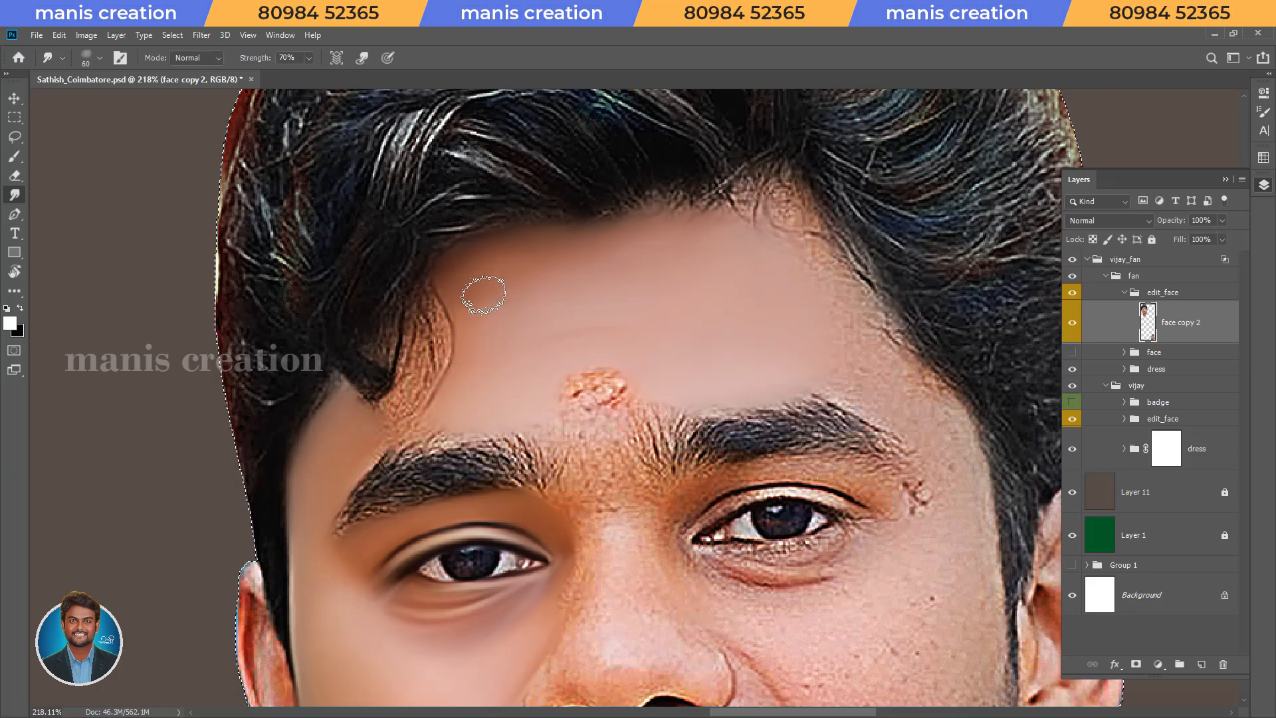
mouse_move(496, 309)
left_mouse_down()
mouse_move(685, 236)
mouse_move(706, 238)
mouse_move(752, 289)
left_mouse_up()
Step: Smooth the skin between the hanging hair lock and the image-left eyebrow with a 40 px Smudge brush at 70% strength
key("r")
left_click_drag(521, 353, 515, 387)
key("space")
left_click_drag(528, 409, 715, 189)
key("ctrl+space")
left_click_drag(714, 190, 754, 190)
key("7")
key("bracketleft")
key("bracketleft")
key("bracketleft")
left_click_drag(588, 279, 643, 250)
key("bracketright")
mouse_move(545, 277)
left_mouse_down()
mouse_move(589, 257)
mouse_move(572, 277)
left_mouse_up()
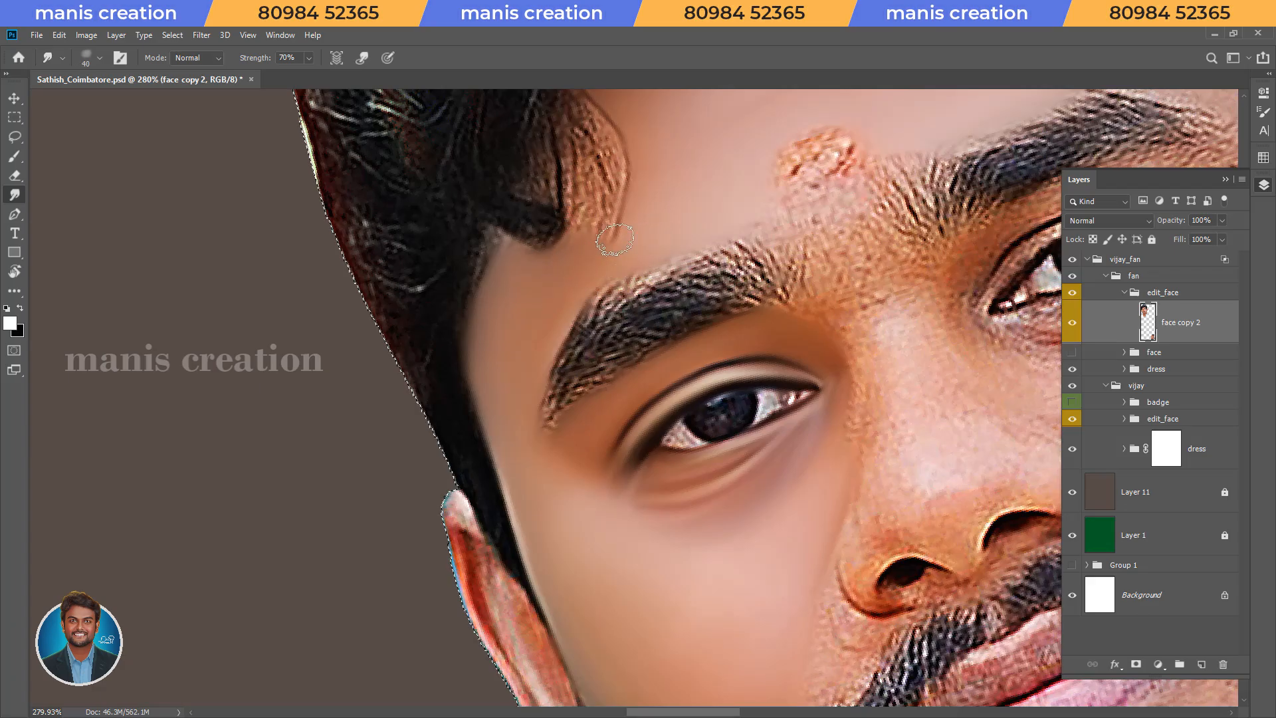
Step: Smudge away the fine stray hairs beside the hanging lock on the forehead with a brush of about 45 px
key("r")
left_click_drag(635, 184, 693, 192)
key("space")
left_click_drag(693, 192, 618, 313)
key("r")
key("bracketleft")
key("bracketleft")
mouse_move(544, 390)
left_mouse_down()
mouse_move(571, 299)
mouse_move(615, 215)
mouse_move(640, 204)
mouse_move(620, 280)
mouse_move(574, 334)
left_mouse_up()
key("bracketright")
key("bracketright")
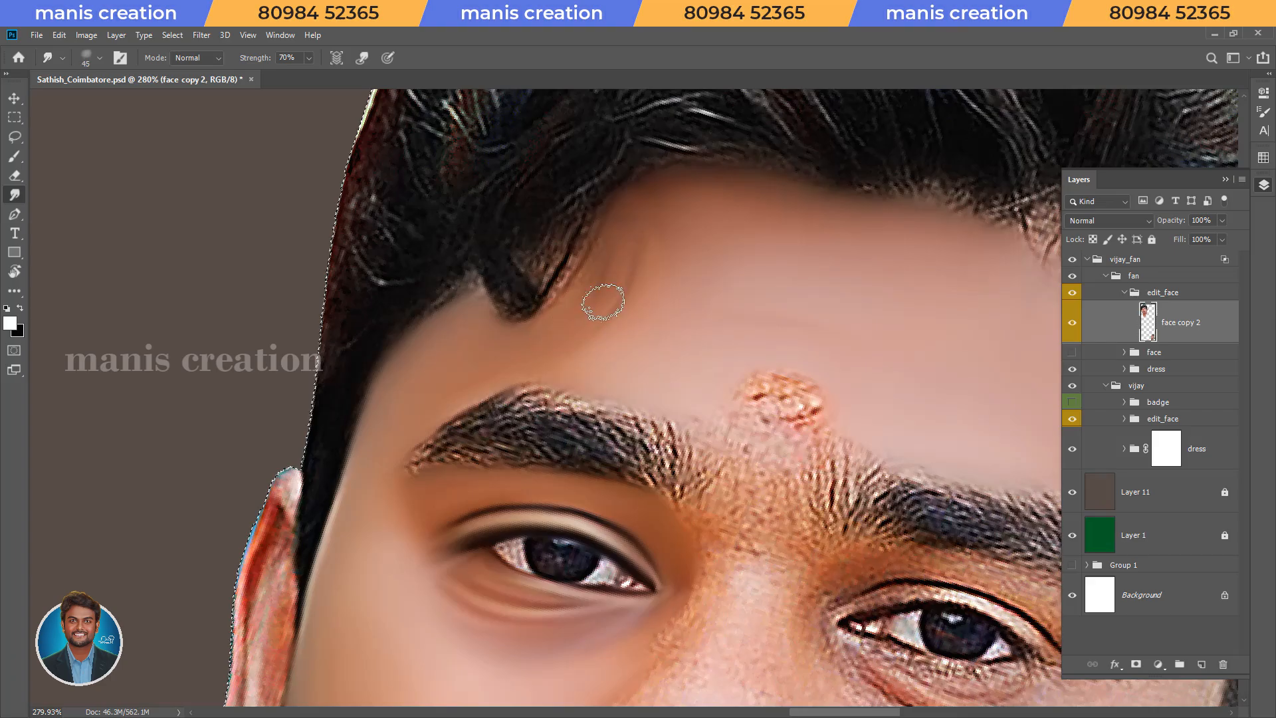
Step: Blend the forehead skin beside the hanging lock using a 70 px Smudge brush at 30% strength
key("bracketright")
key("bracketright")
key("bracketright")
key("3")
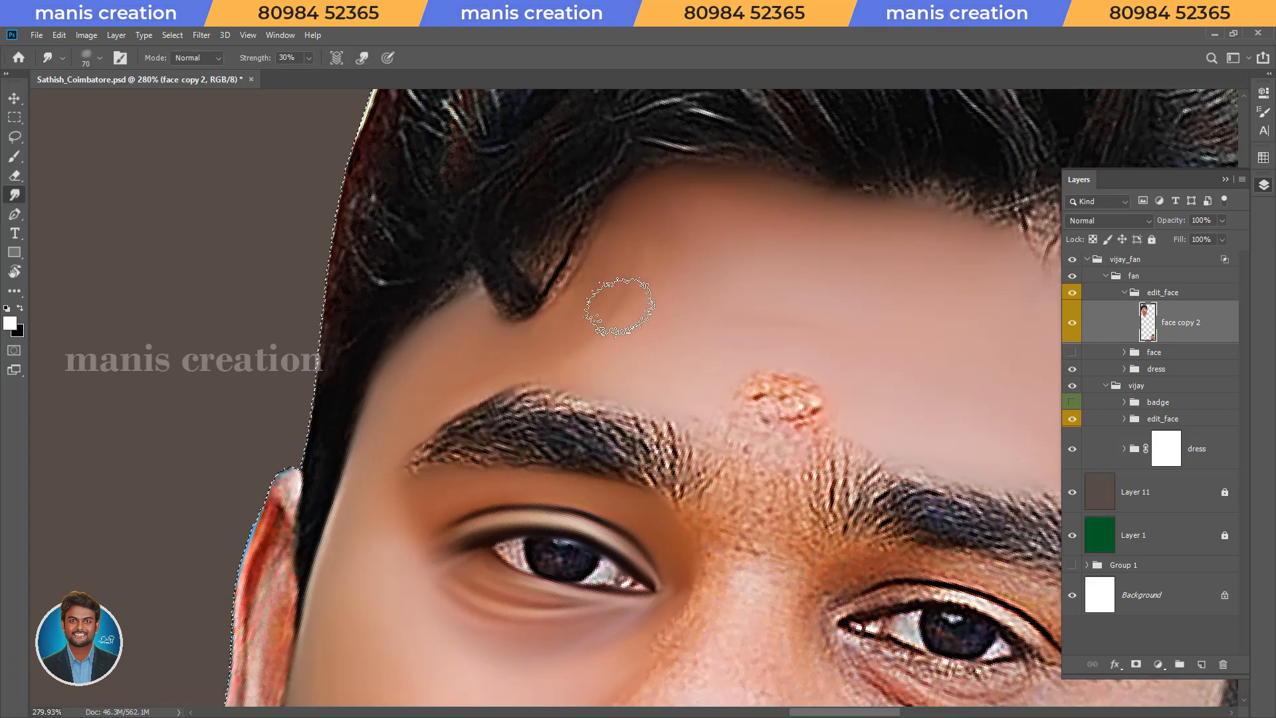
key("Escape")
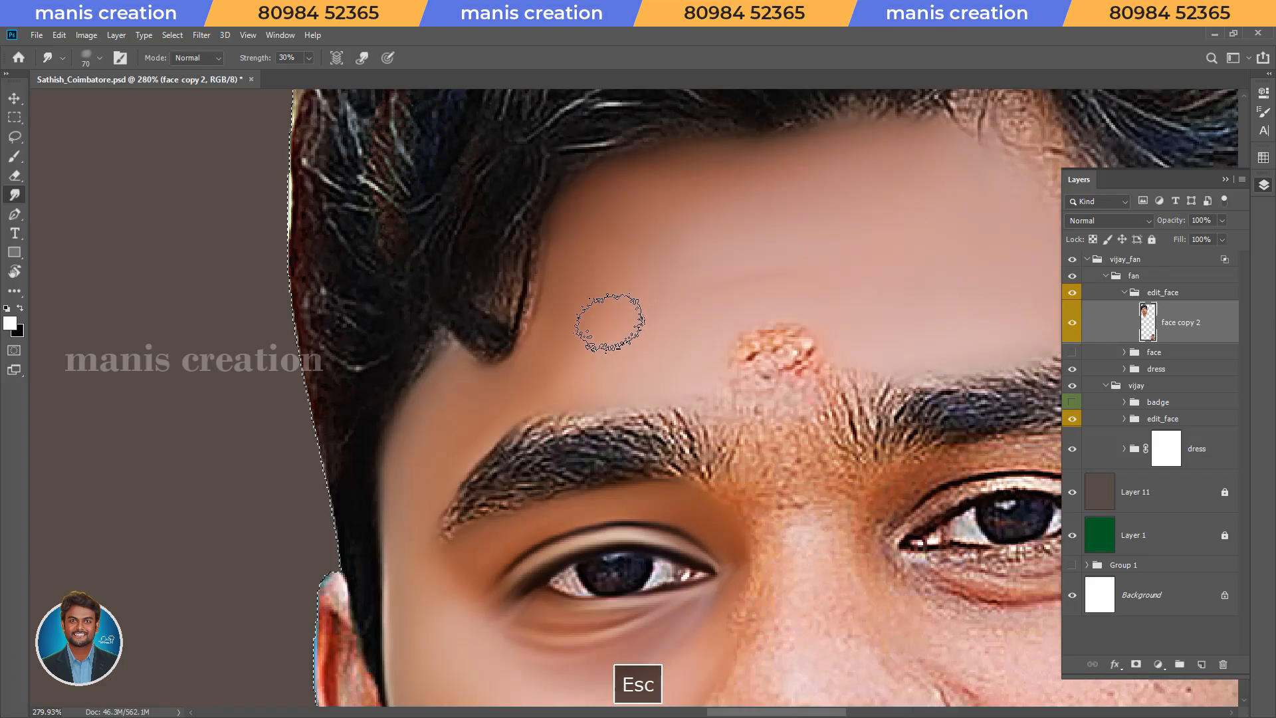
Step: Save the portrait document with the smoothed forehead
key("ctrl+space")
left_click_drag(609, 240, 536, 299)
key("ctrl+s")
Step: Smooth the earlobe's inner edge beside the sideburn with 20 px and 15 px Smudge brushes at 70% strength
left_click_drag(671, 482, 707, 479)
key("r")
left_click_drag(552, 392, 607, 320)
key("ctrl+space")
left_click_drag(526, 266, 565, 269)
key("space")
left_click_drag(491, 333, 614, 429)
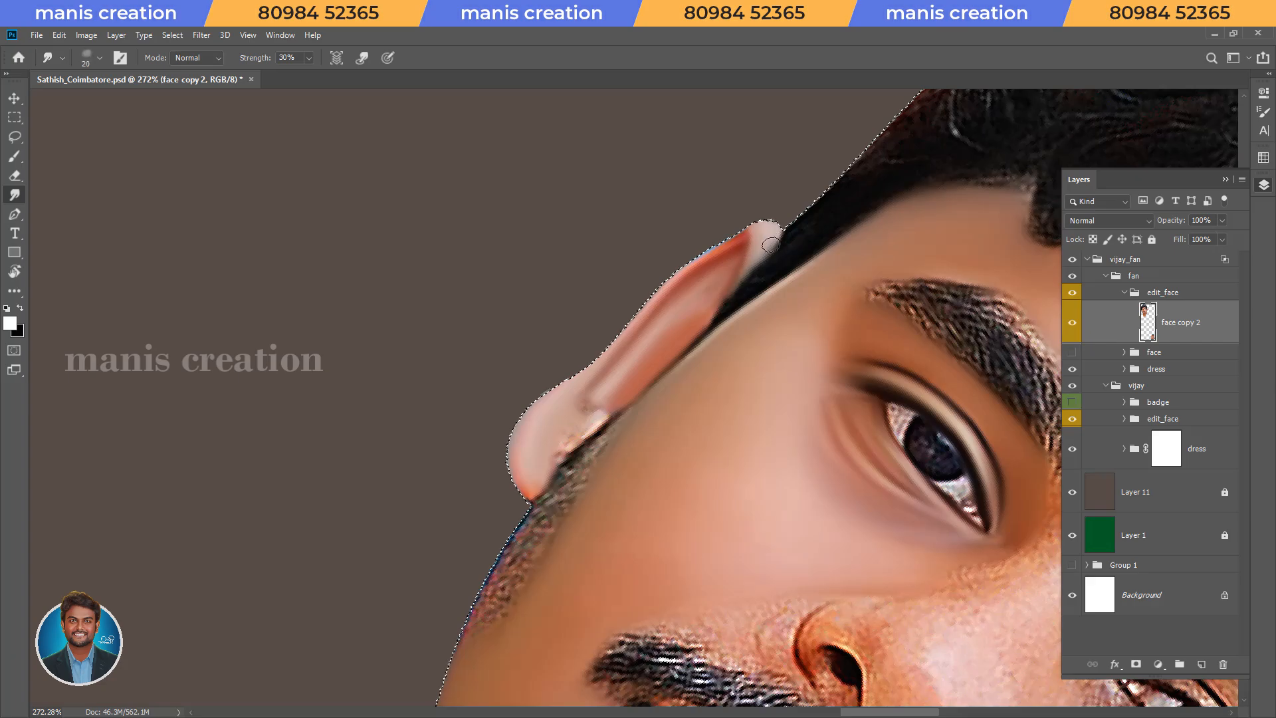
left_click_drag(599, 421, 679, 275)
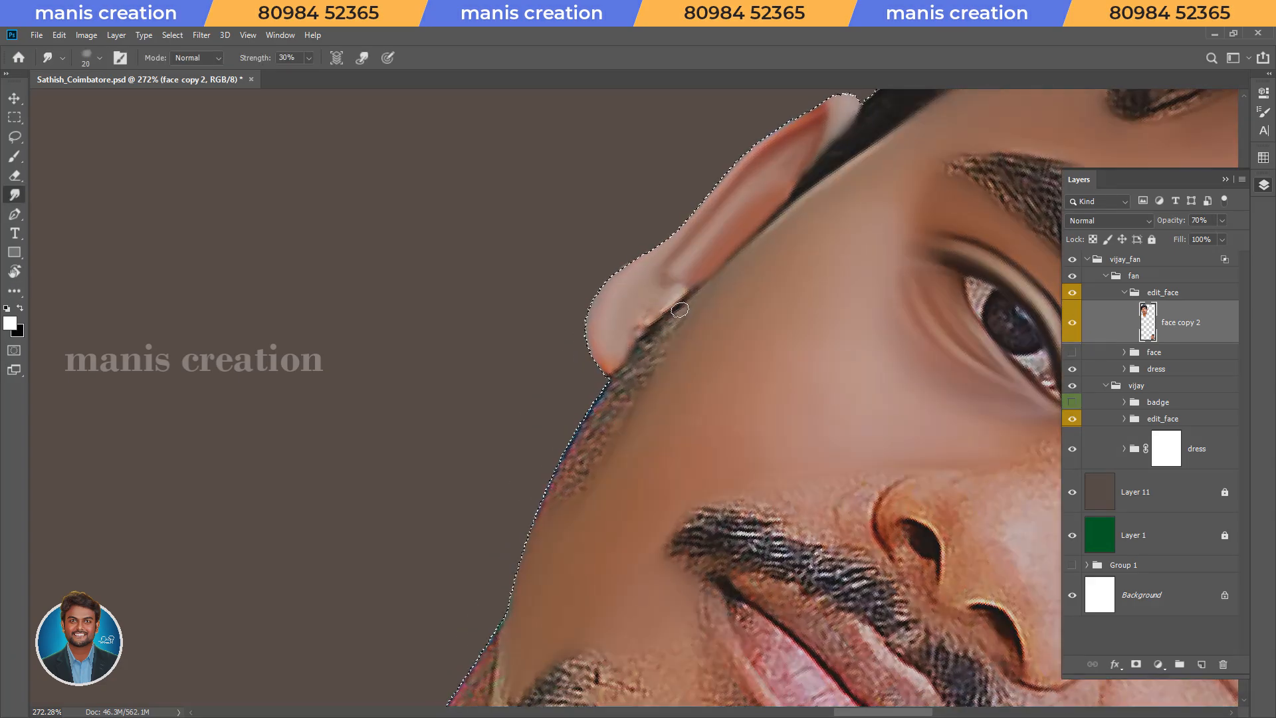
scroll(685, 283, "up", 2)
key("ctrl+z")
key("bracketleft")
key("bracketleft")
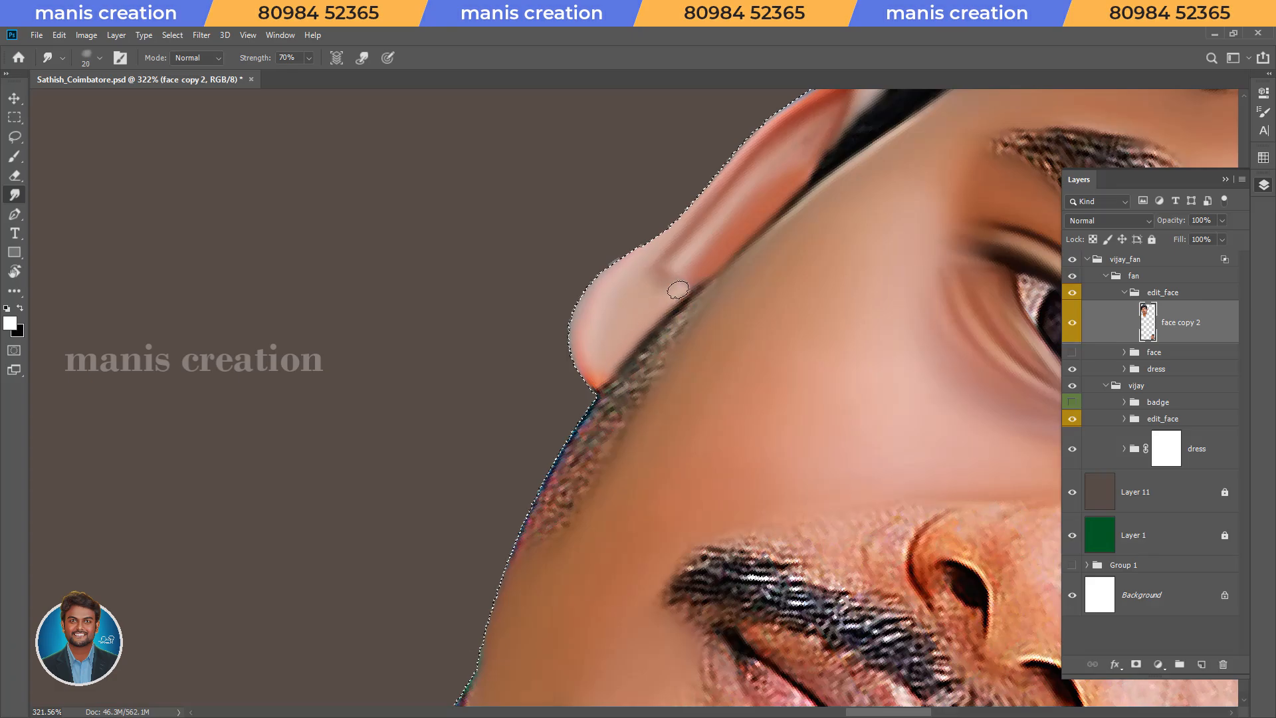
key("bracketleft")
key("bracketright")
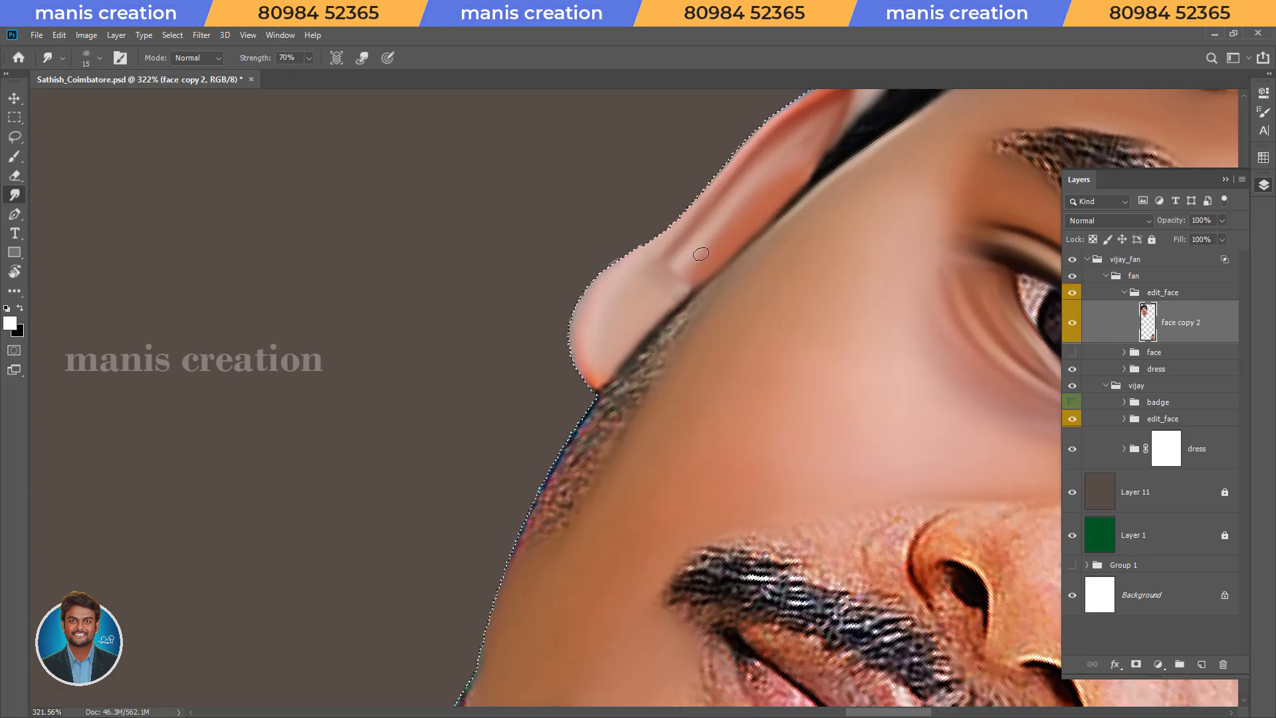
Step: Smooth the nose bridge between the eyes with a 25 to 35 px Smudge brush at 70% strength
key("ctrl+0")
mouse_move(671, 226)
left_mouse_down()
mouse_move(805, 219)
mouse_move(533, 422)
mouse_move(558, 305)
mouse_move(556, 532)
left_mouse_up()
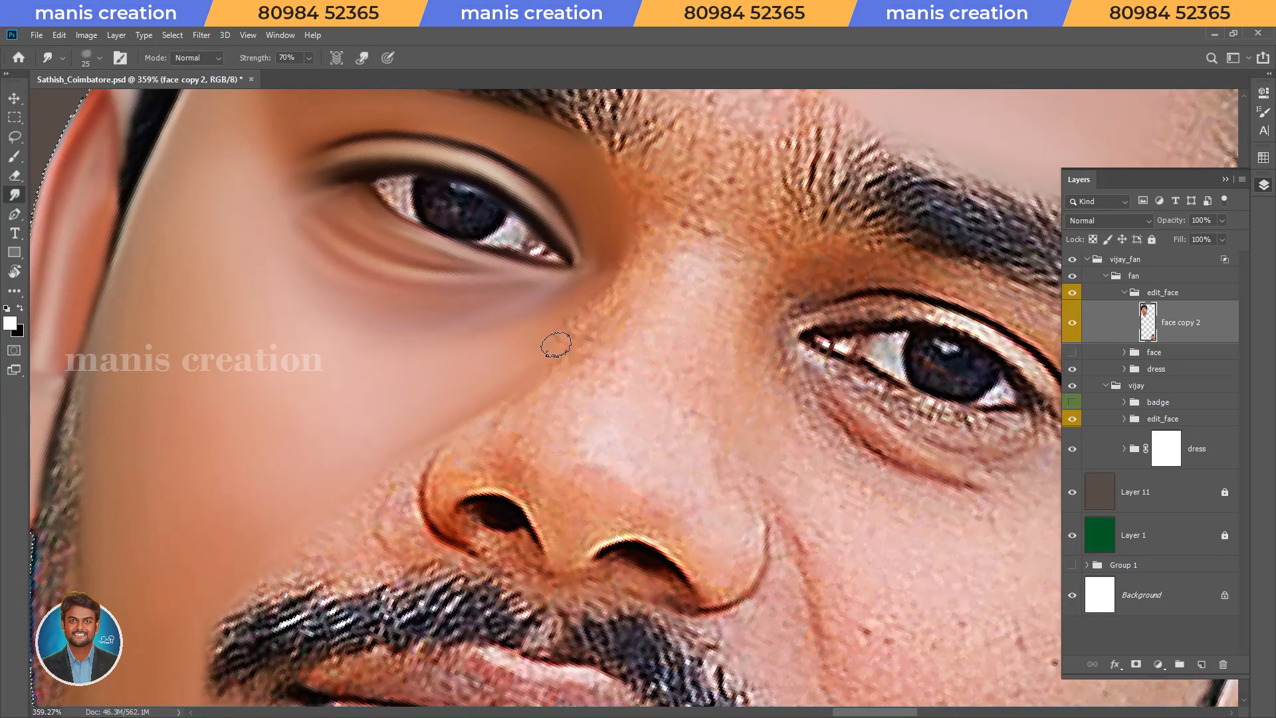
mouse_move(630, 310)
left_mouse_down()
mouse_move(653, 335)
mouse_move(628, 373)
mouse_move(695, 378)
mouse_move(778, 274)
left_mouse_up()
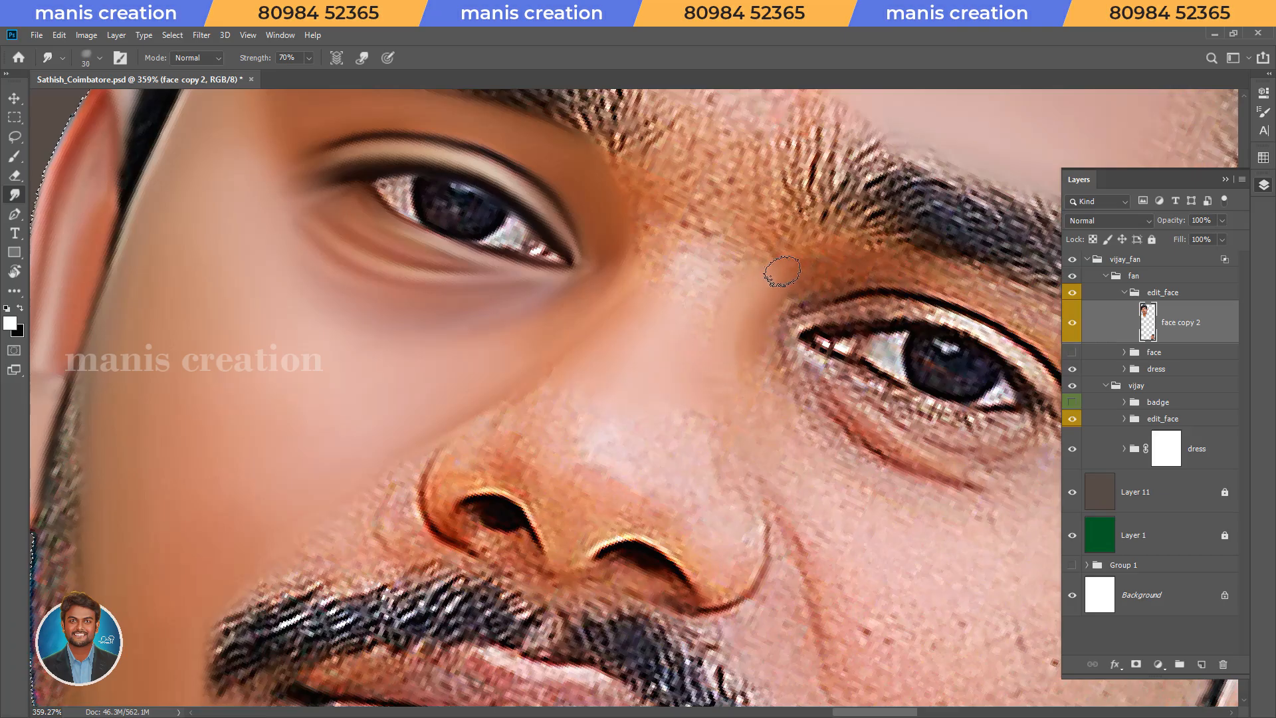
mouse_move(654, 297)
left_mouse_down()
mouse_move(679, 238)
mouse_move(710, 247)
mouse_move(711, 283)
mouse_move(700, 311)
mouse_move(663, 284)
mouse_move(656, 245)
left_mouse_up()
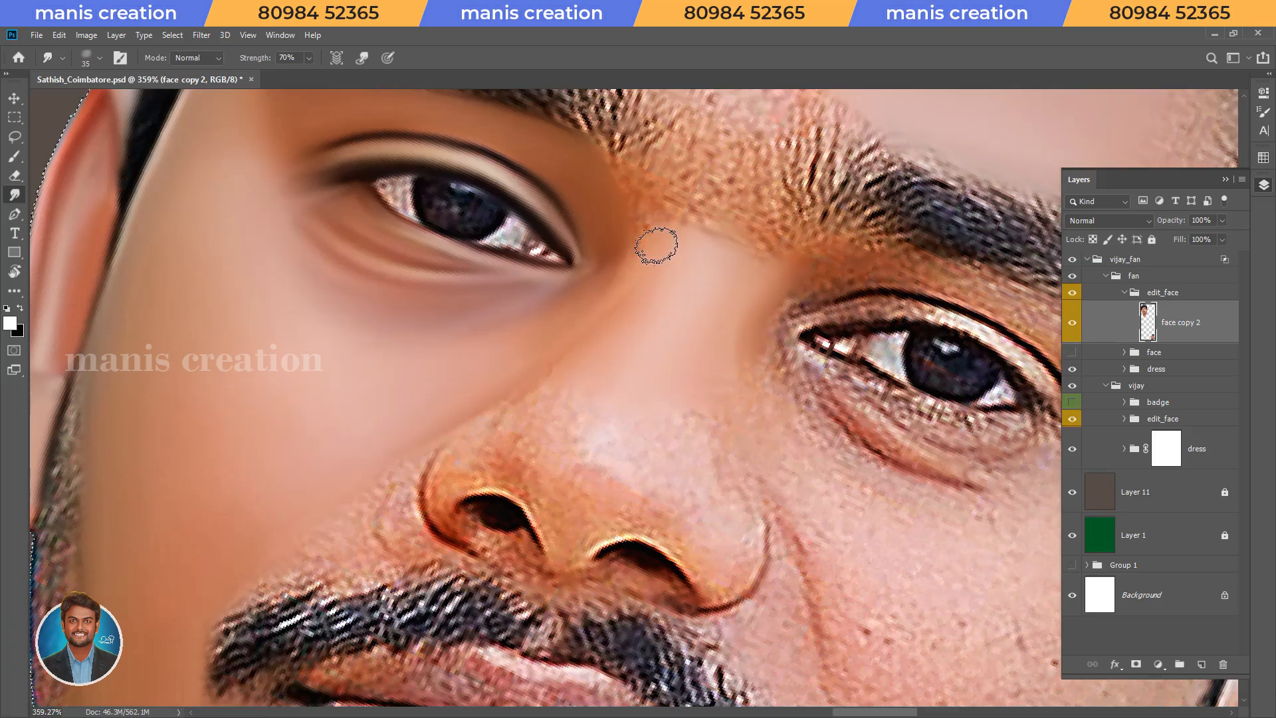
Step: Smooth the skin down to the nose tip and blend it with a 30 px Smudge brush at 30% strength
mouse_move(592, 345)
left_mouse_down()
mouse_move(527, 435)
mouse_move(540, 460)
mouse_move(523, 463)
mouse_move(618, 501)
mouse_move(645, 482)
mouse_move(582, 451)
mouse_move(549, 415)
mouse_move(578, 378)
mouse_move(576, 392)
mouse_move(627, 426)
mouse_move(645, 509)
left_mouse_up()
key("bracketright")
key("3")
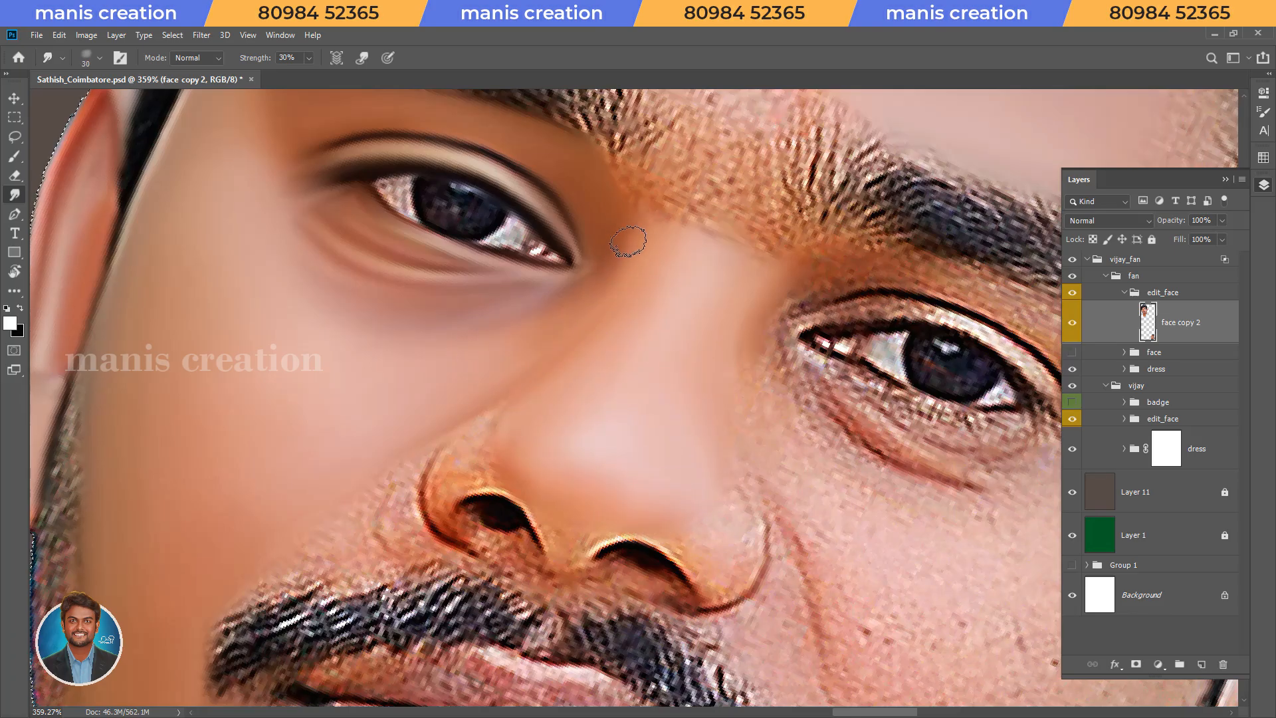
Step: Smooth the underside of the nose between the nostrils with a 20 px Smudge brush at 70% strength
key("space")
mouse_move(583, 551)
left_mouse_down()
mouse_move(650, 361)
mouse_move(572, 404)
mouse_move(563, 324)
mouse_move(573, 474)
left_mouse_up()
key("r")
key("space")
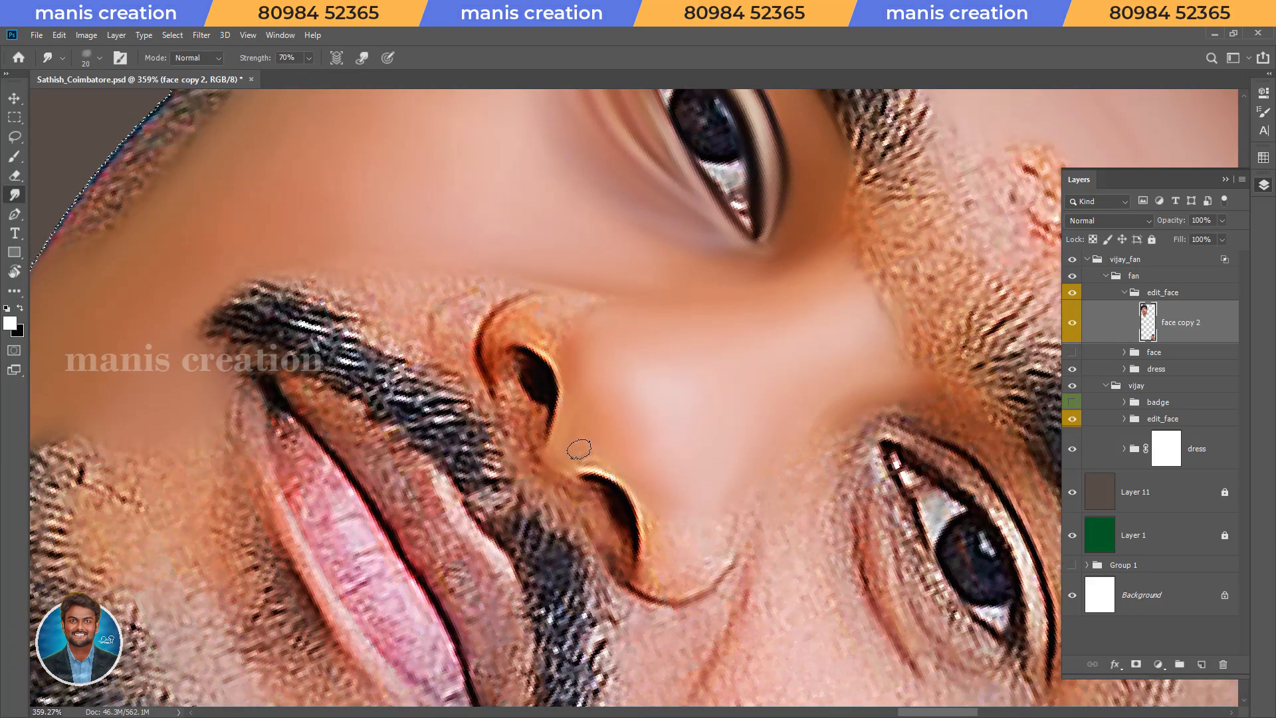
Step: Smooth the skin beneath the image-left nostril and the nostril's interior with 15 px and 10 px Smudge brushes at 70% strength
key("r")
mouse_move(494, 386)
left_mouse_down()
mouse_move(579, 527)
mouse_move(601, 531)
left_mouse_up()
key("ctrl+space")
key("r")
mouse_move(599, 531)
left_mouse_down()
mouse_move(662, 534)
mouse_move(651, 379)
left_mouse_up()
key("bracketright")
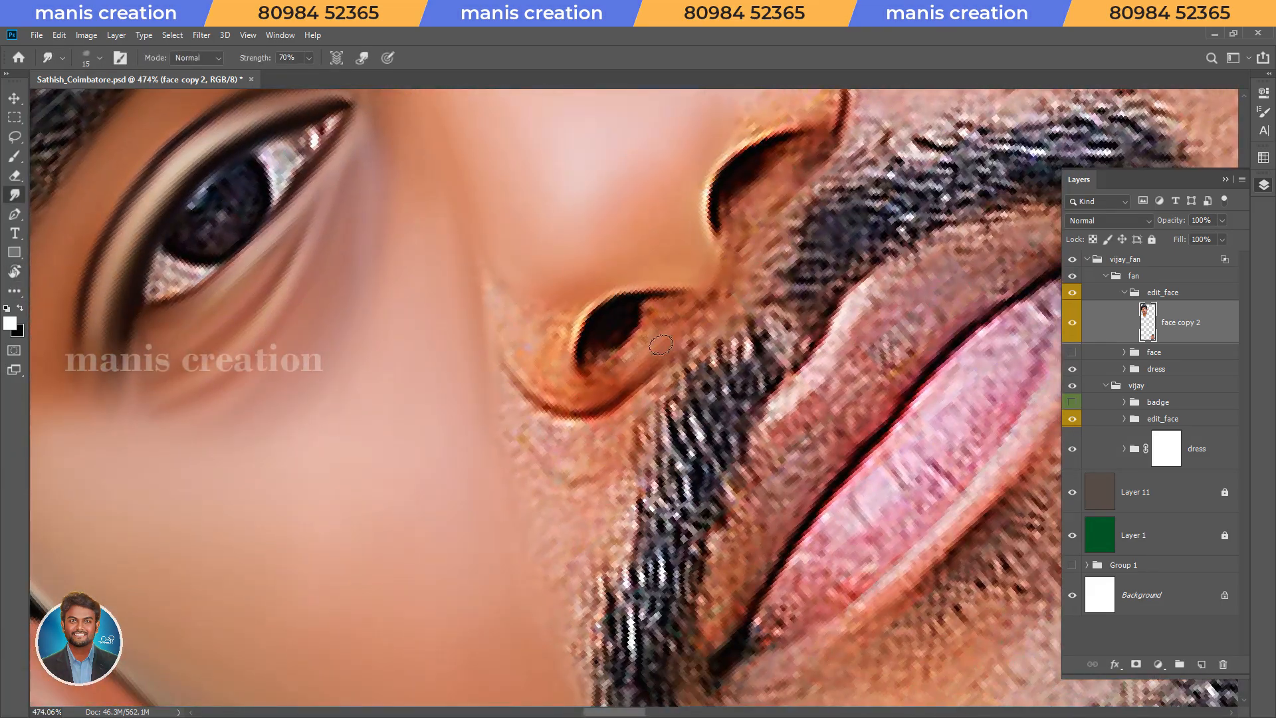
key("bracketright")
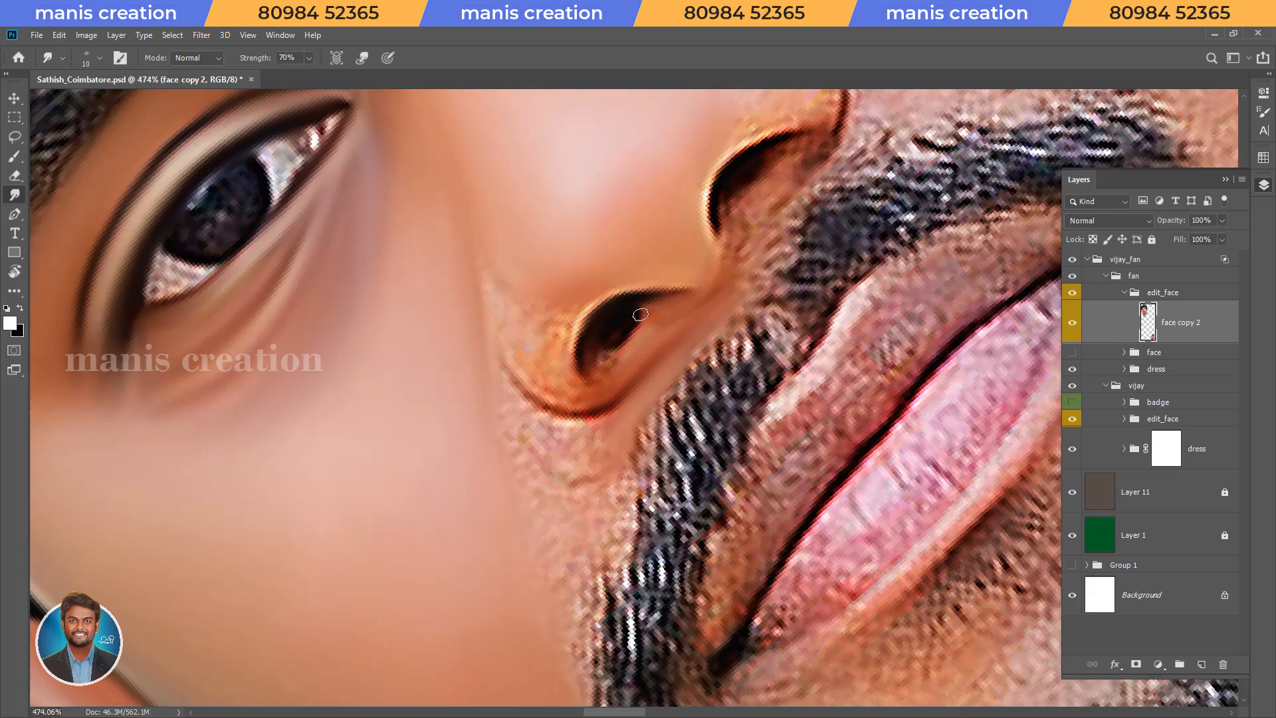
left_click_drag(592, 338, 645, 300)
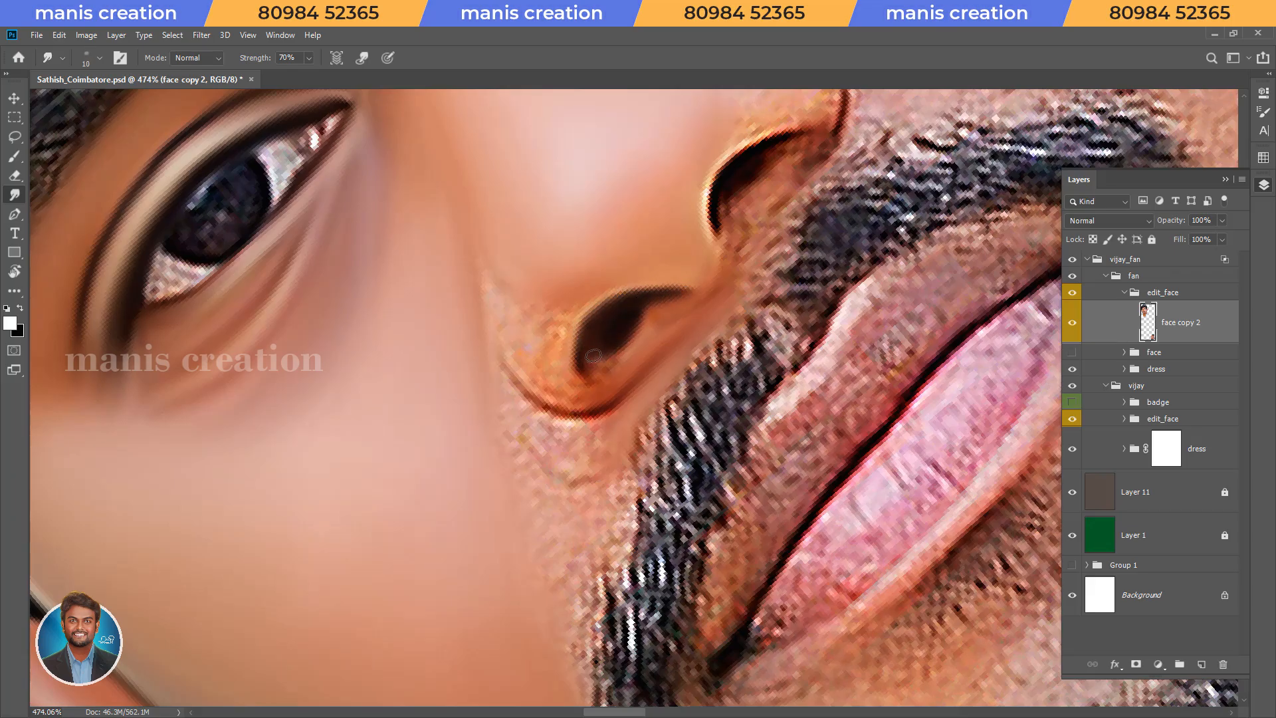
Step: Smudge the textured skin between the outer edge of the image-left nose wing and the moustache
key("r")
mouse_move(591, 426)
left_mouse_down()
mouse_move(584, 399)
mouse_move(608, 333)
mouse_move(598, 351)
left_mouse_up()
key("space")
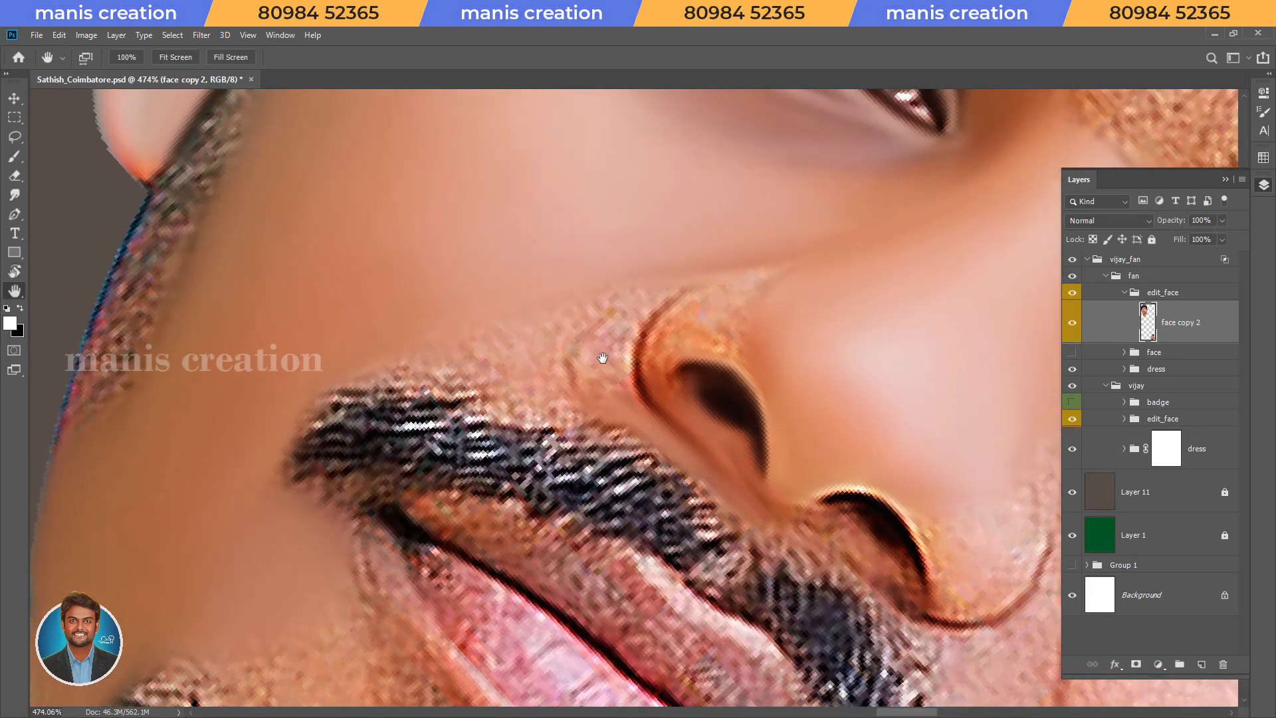
key("bracketright")
key("bracketright")
mouse_move(621, 399)
left_mouse_down()
mouse_move(630, 333)
mouse_move(688, 294)
left_mouse_up()
mouse_move(590, 379)
left_mouse_down()
mouse_move(546, 385)
mouse_move(558, 443)
left_mouse_up()
key("r")
key("space")
mouse_move(525, 399)
left_mouse_down()
mouse_move(580, 334)
mouse_move(624, 188)
left_mouse_up()
Step: Smooth the textured cheek skin along the upper edge of the image-left half of the moustache
key("bracketright")
key("6")
mouse_move(521, 398)
left_mouse_down()
mouse_move(488, 454)
mouse_move(626, 351)
mouse_move(529, 388)
left_mouse_up()
key("bracketright")
key("bracketleft")
key("bracketleft")
key("bracketright")
left_click_drag(427, 485, 601, 377)
Step: Blend the image-left cheek with a 45 px Smudge brush at 30% strength and save the document
key("bracketright")
key("3")
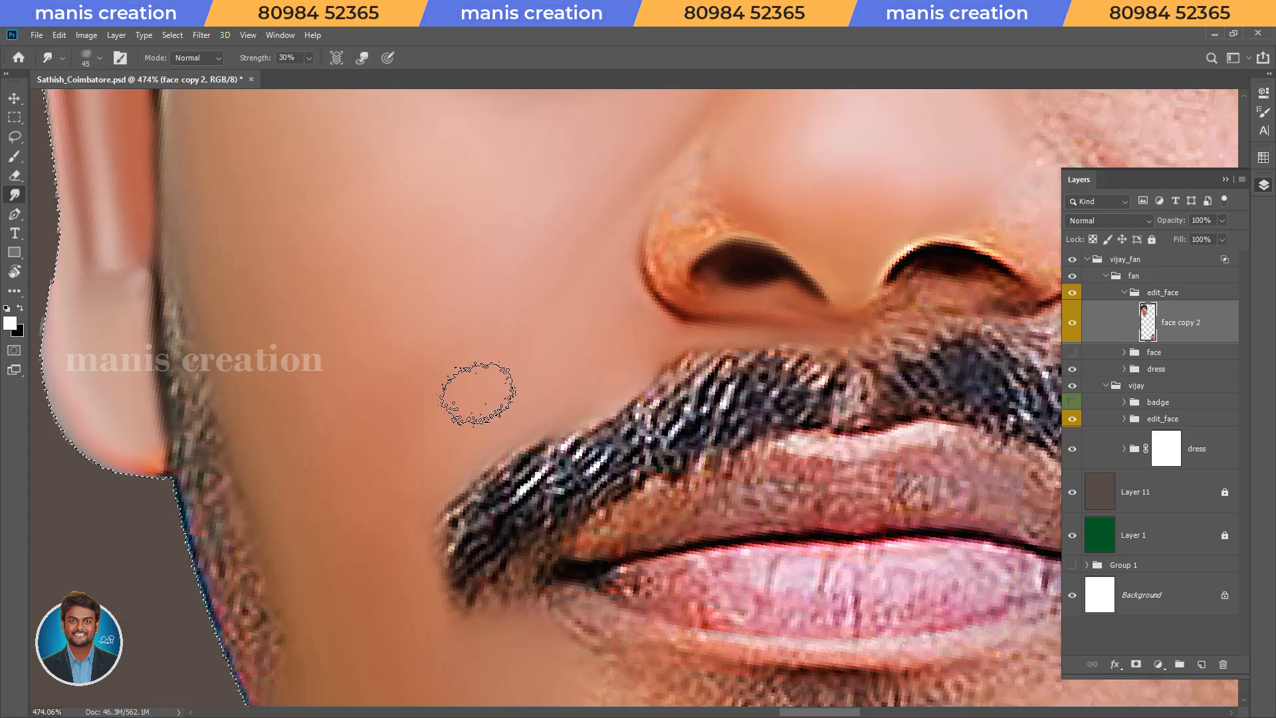
left_click_drag(506, 318, 471, 390)
key("ctrl+s")
Step: Smooth the image-left nose wing, blend it with a 20 px Smudge brush at 30% strength, and save the document
mouse_move(549, 271)
left_mouse_down()
mouse_move(569, 228)
mouse_move(668, 228)
left_mouse_up()
key("r")
mouse_move(668, 227)
left_mouse_down()
mouse_move(685, 250)
mouse_move(650, 334)
left_mouse_up()
key("s")
key("bracketleft")
key("bracketleft")
key("bracketleft")
key("6")
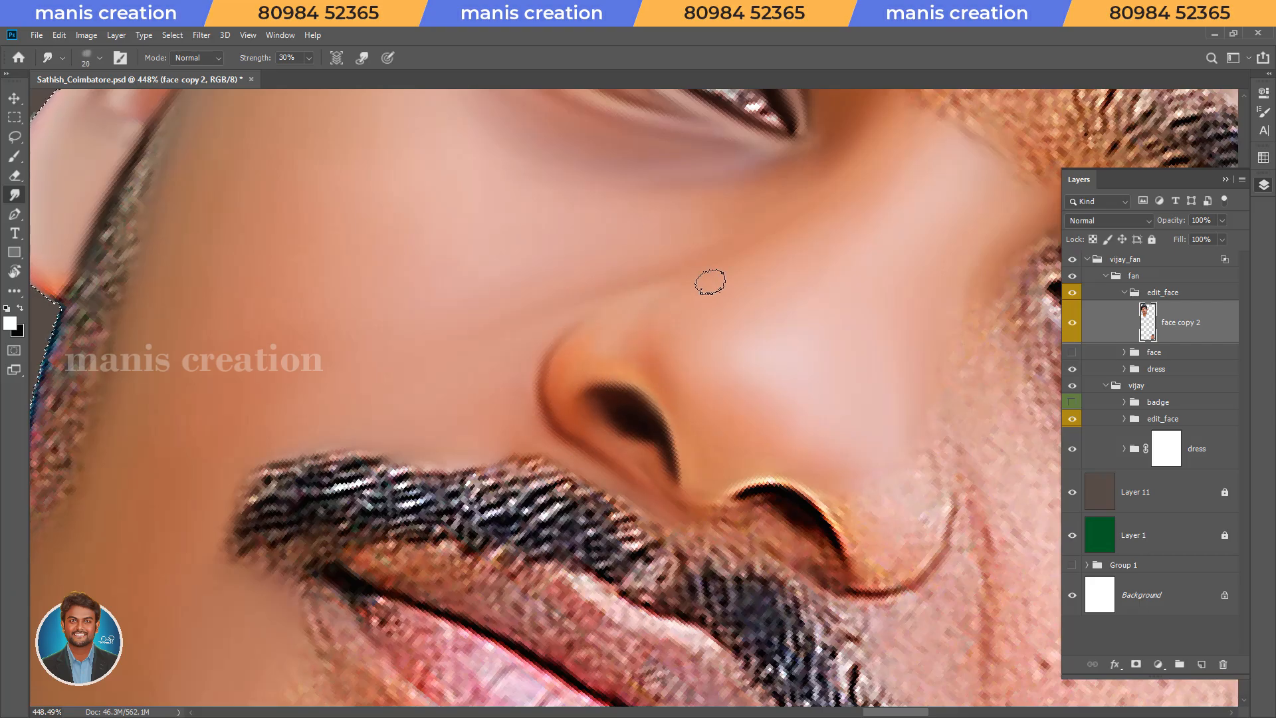
key("Escape")
key("z")
key("ctrl+s")
Step: Smooth the skin below the moustache at the image-left mouth corner with a 30 px Smudge brush at 70% strength, and save
left_click_drag(606, 319, 615, 372)
key("r")
left_click_drag(585, 431, 557, 434)
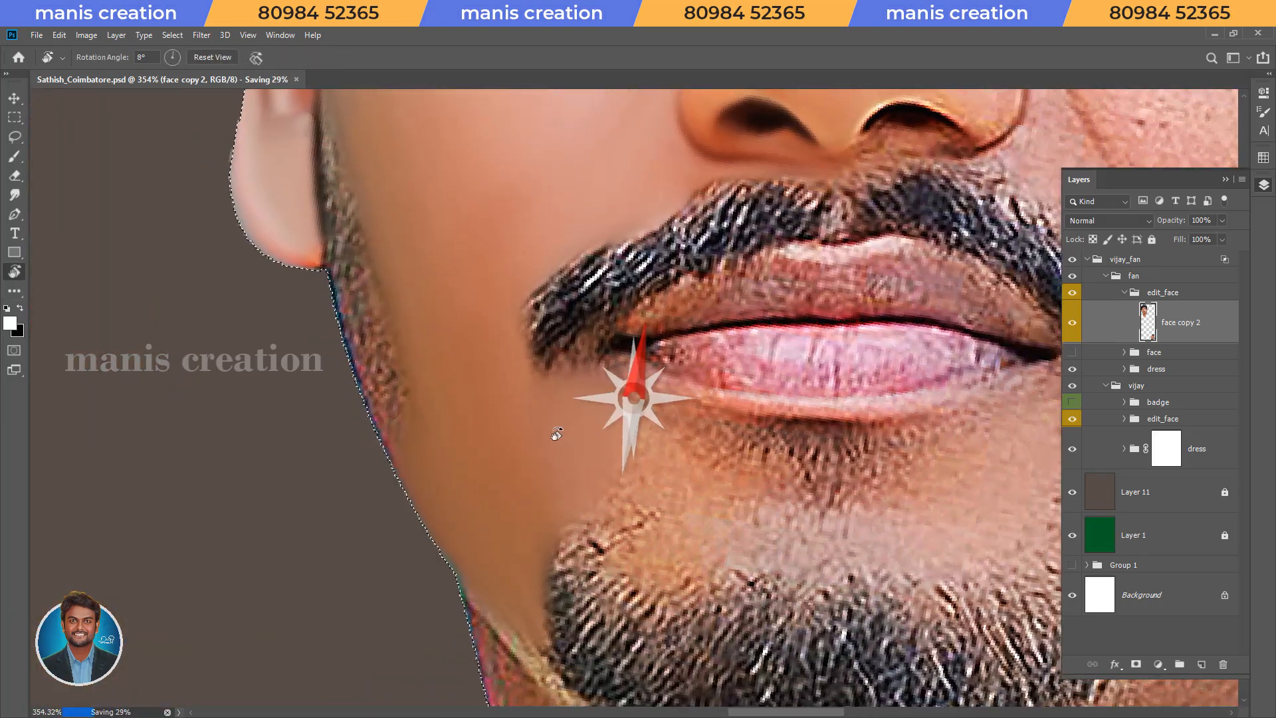
left_click_drag(571, 374, 582, 349)
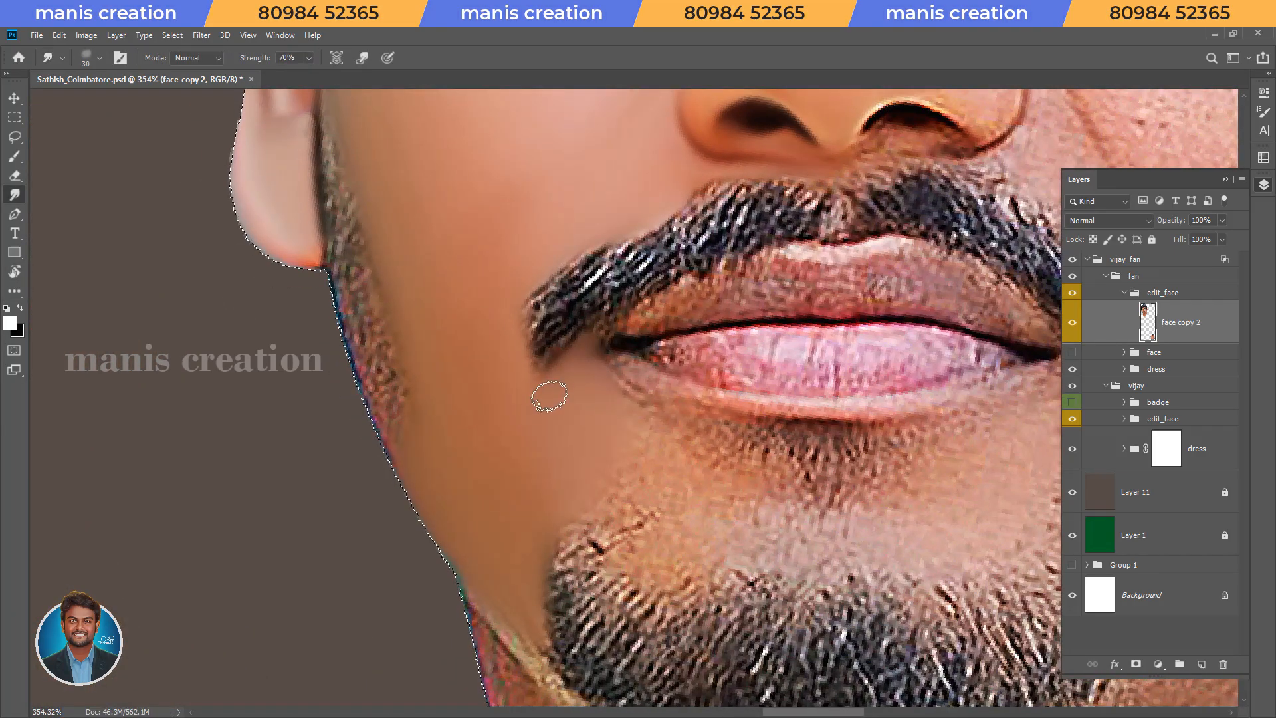
key("Escape")
key("z")
left_click_drag(559, 399, 516, 397)
key("ctrl+s")
Step: Smooth the lower forehead skin around the forehead mark with a 35 px Smudge brush at 70% strength
key("h")
left_click_drag(708, 212, 616, 400)
key("z")
left_click_drag(538, 227, 584, 232)
key("r")
mouse_move(521, 339)
left_mouse_down()
mouse_move(507, 388)
mouse_move(587, 469)
left_mouse_up()
key("h")
mouse_move(551, 401)
left_mouse_down()
mouse_move(528, 397)
mouse_move(590, 379)
mouse_move(666, 290)
mouse_move(728, 263)
left_mouse_up()
key("bracketleft")
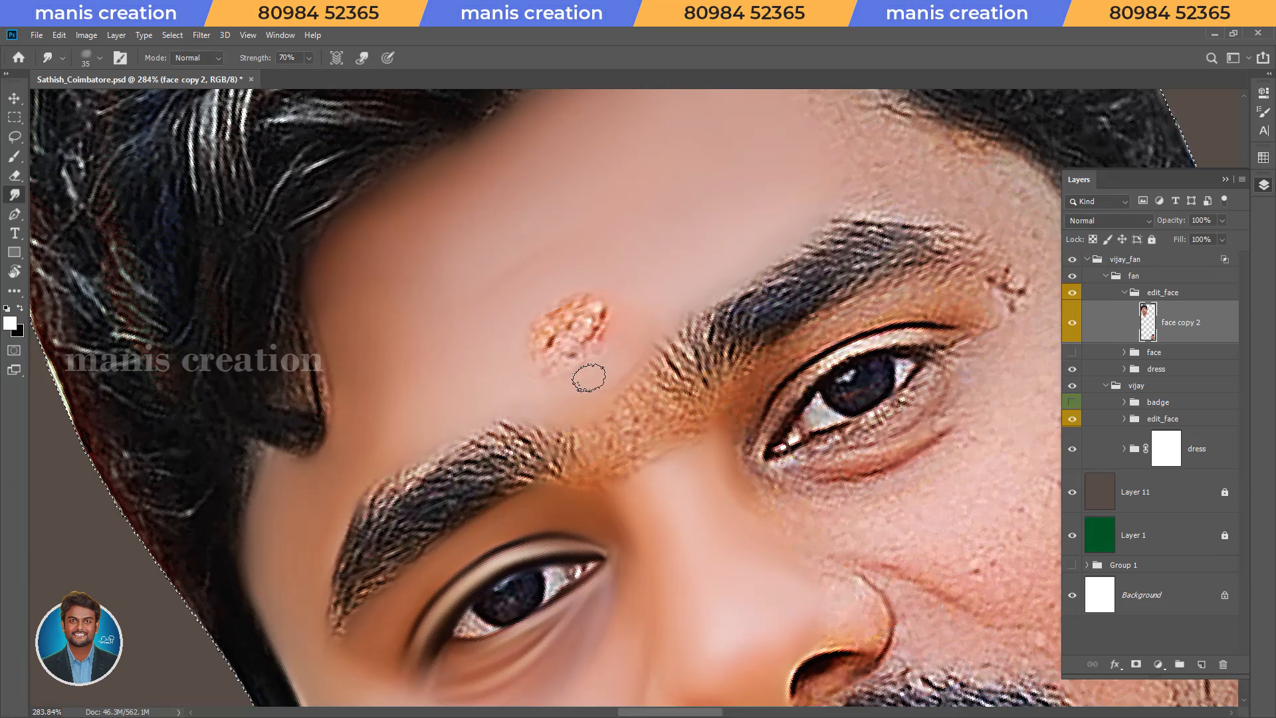
Step: Smooth the skin between the eyebrows, blend it with a 40 px Smudge brush at 30% strength, and save the document
mouse_move(582, 402)
left_mouse_down()
mouse_move(590, 433)
mouse_move(625, 388)
mouse_move(623, 440)
mouse_move(561, 470)
mouse_move(524, 362)
left_mouse_up()
key("r")
key("ctrl+space")
left_click_drag(524, 362, 552, 336)
key("bracketright")
key("3")
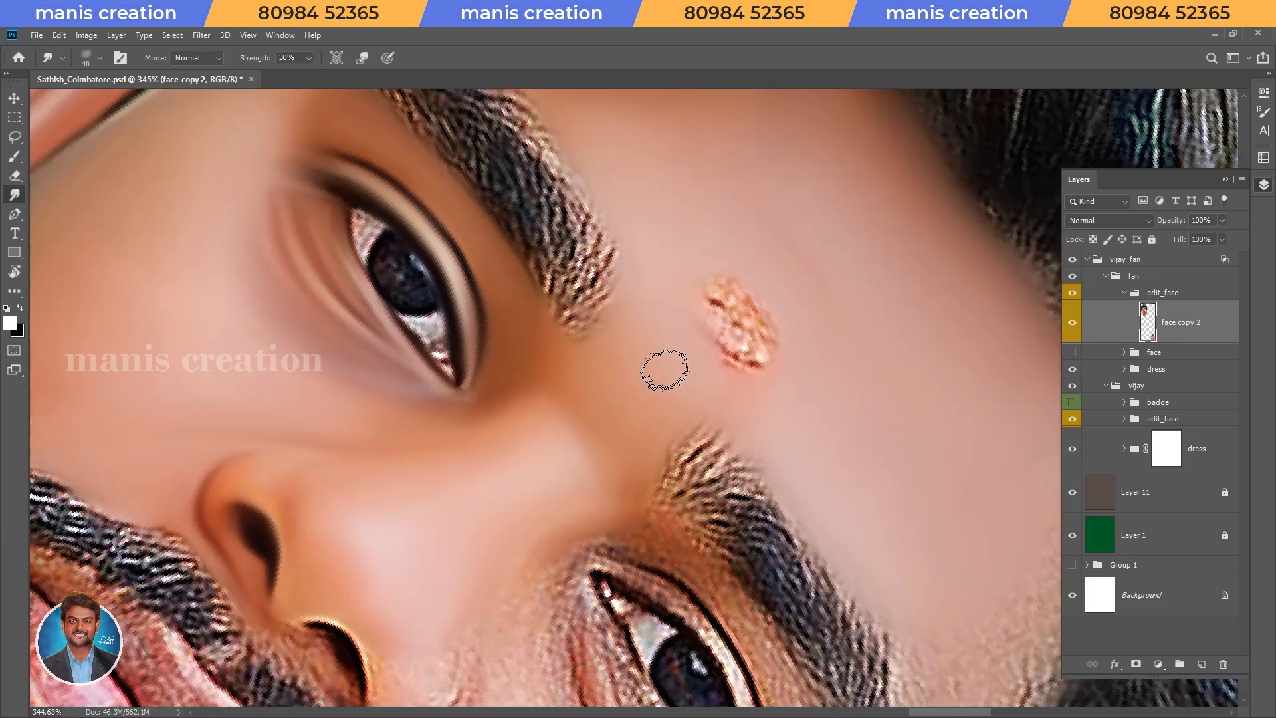
key("Escape")
key("ctrl+space")
key("ctrl+s")
Step: Paint the forehead mark in red and soften it with a 30 to 35 px Smudge brush at 80% strength
mouse_move(602, 306)
left_mouse_down()
mouse_move(577, 300)
mouse_move(672, 276)
mouse_move(633, 261)
left_mouse_up()
key("ctrl+space")
key("r")
key("ctrl+space")
mouse_move(574, 314)
left_mouse_down()
mouse_move(596, 308)
mouse_move(533, 349)
mouse_move(556, 322)
left_mouse_up()
key("bracketleft")
key("F1")
left_click(1044, 242)
key("b")
key("s")
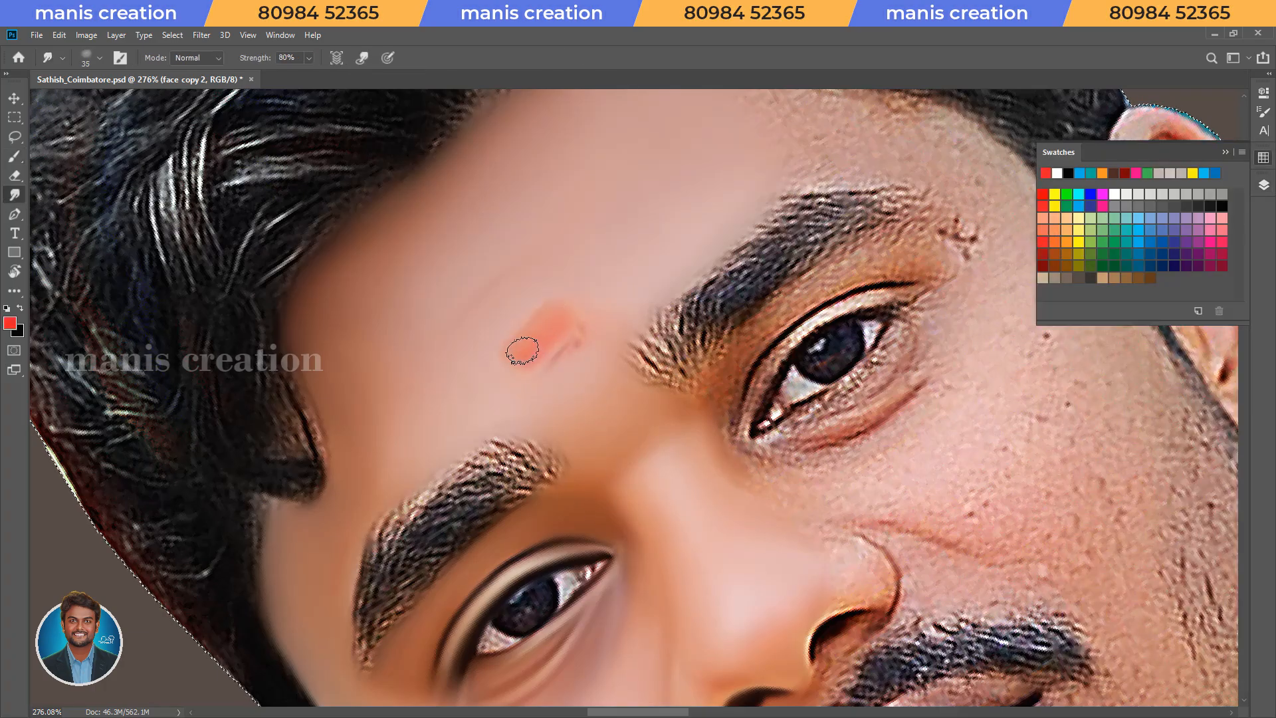
key("Escape")
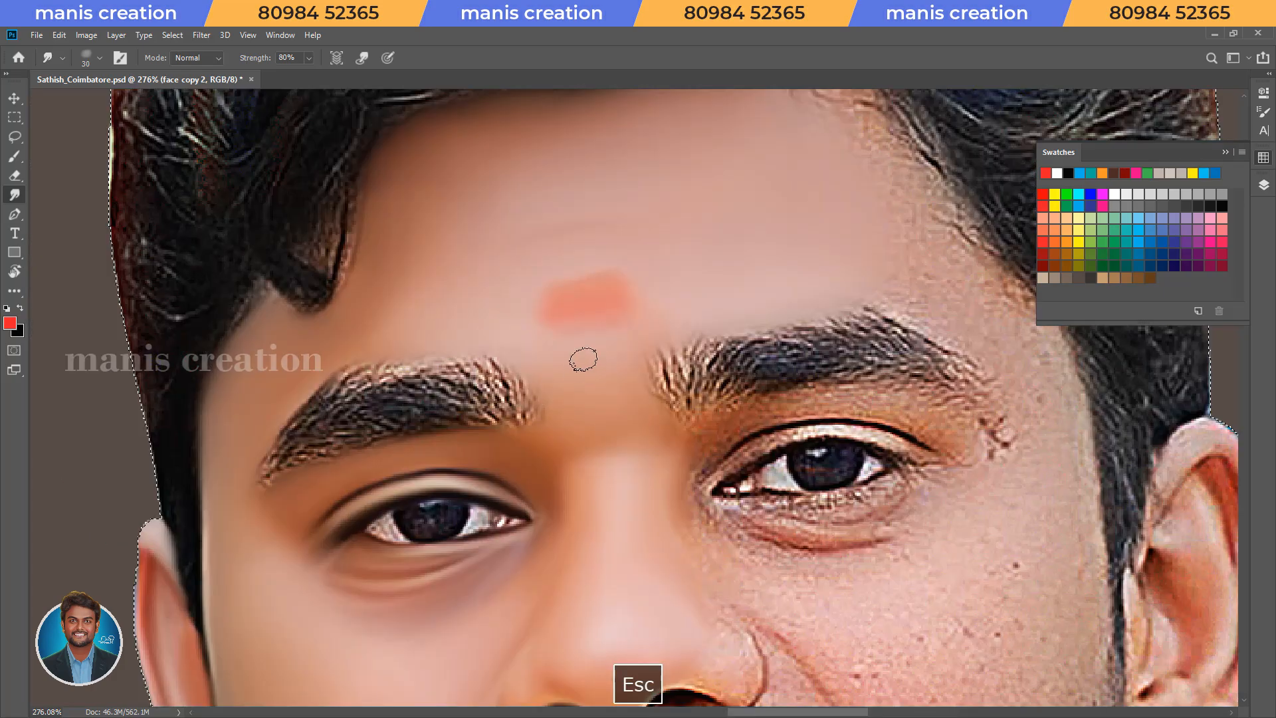
Step: Clear the selection around the face and save the portrait document
key("z")
left_click_drag(578, 296, 489, 319)
key("ctrl+d")
key("ctrl+s")
Step: Flip the whole vijay_fan group horizontally
key("F2")
left_click(1148, 262)
key("ctrl+h")
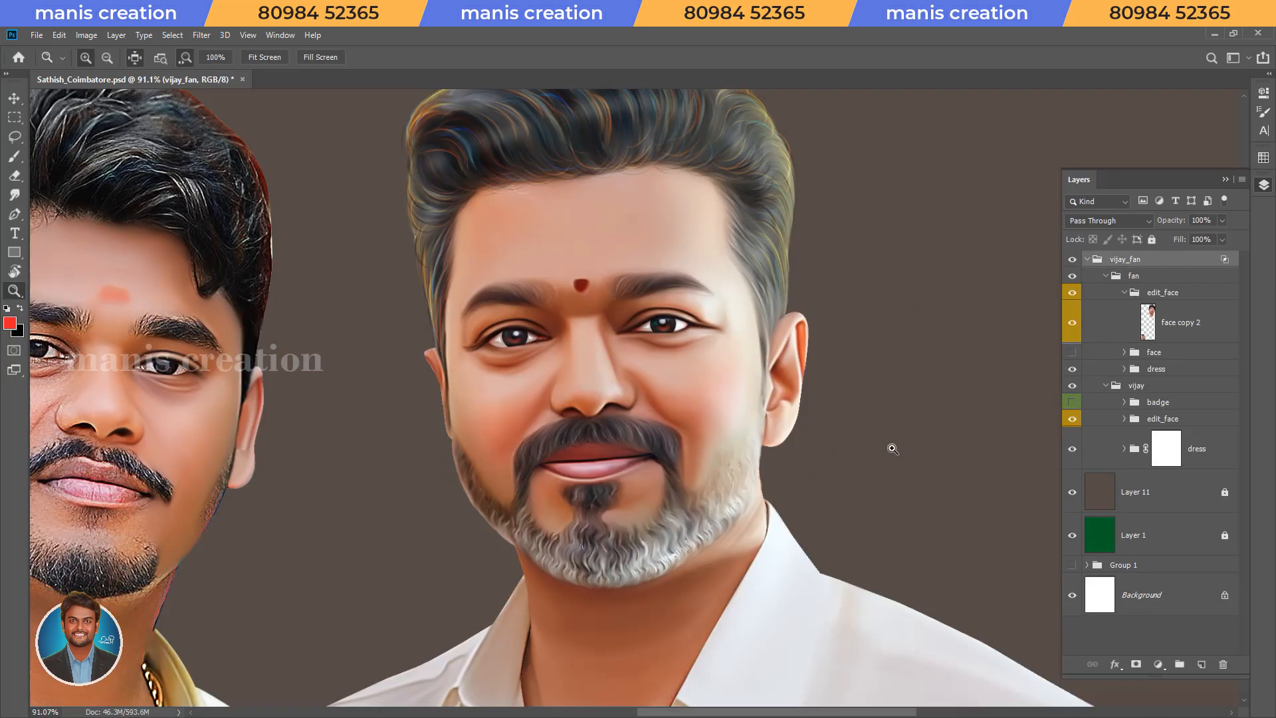
Step: Make face copy 2 the active layer and load its outline as a selection for working on the unsmoothed side
left_click_drag(566, 410, 721, 454)
key("h")
key("z")
left_click_drag(425, 313, 552, 319)
key("r")
mouse_move(429, 468)
left_mouse_down()
mouse_move(425, 378)
mouse_move(511, 430)
mouse_move(518, 395)
left_mouse_up()
key("h")
double_click(1152, 326)
key("h")
left_click(1223, 194)
left_click(1148, 334, "ctrl")
key("z")
Step: Smooth the temple and the forehead above the image-left eyebrow with a 40 to 60 px Smudge brush at 70% strength
left_click(517, 382)
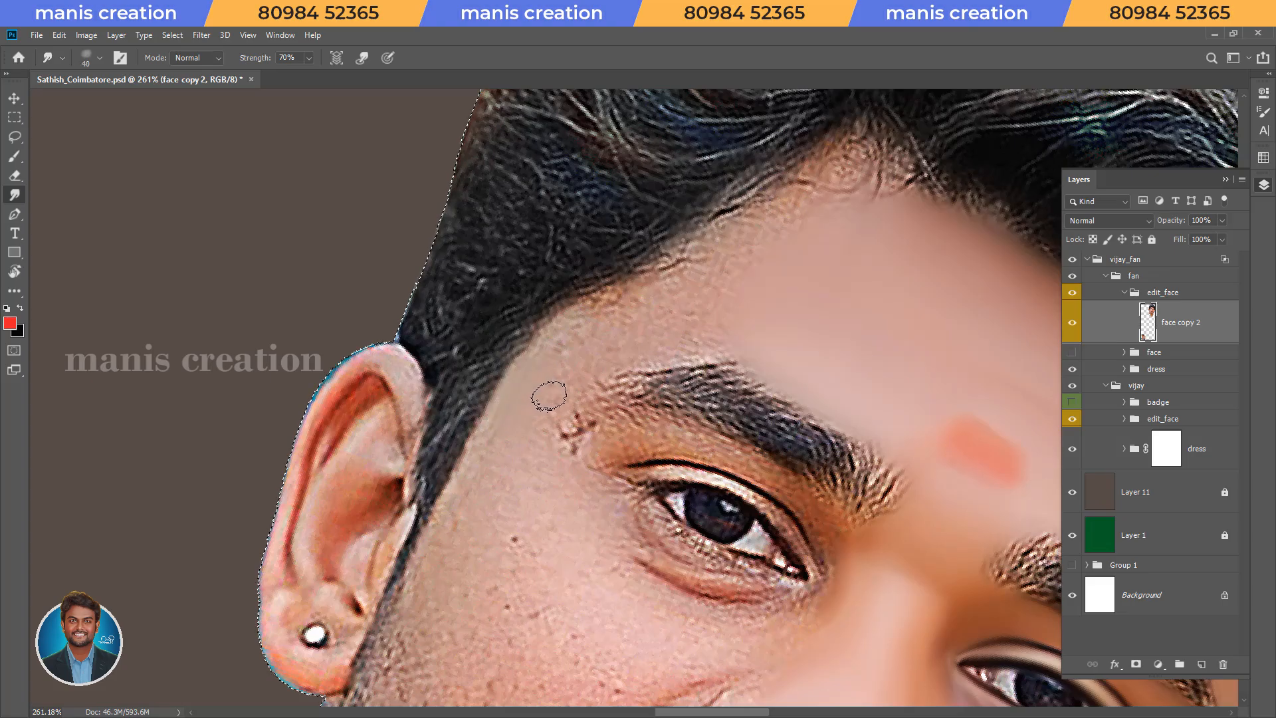
key("bracketright")
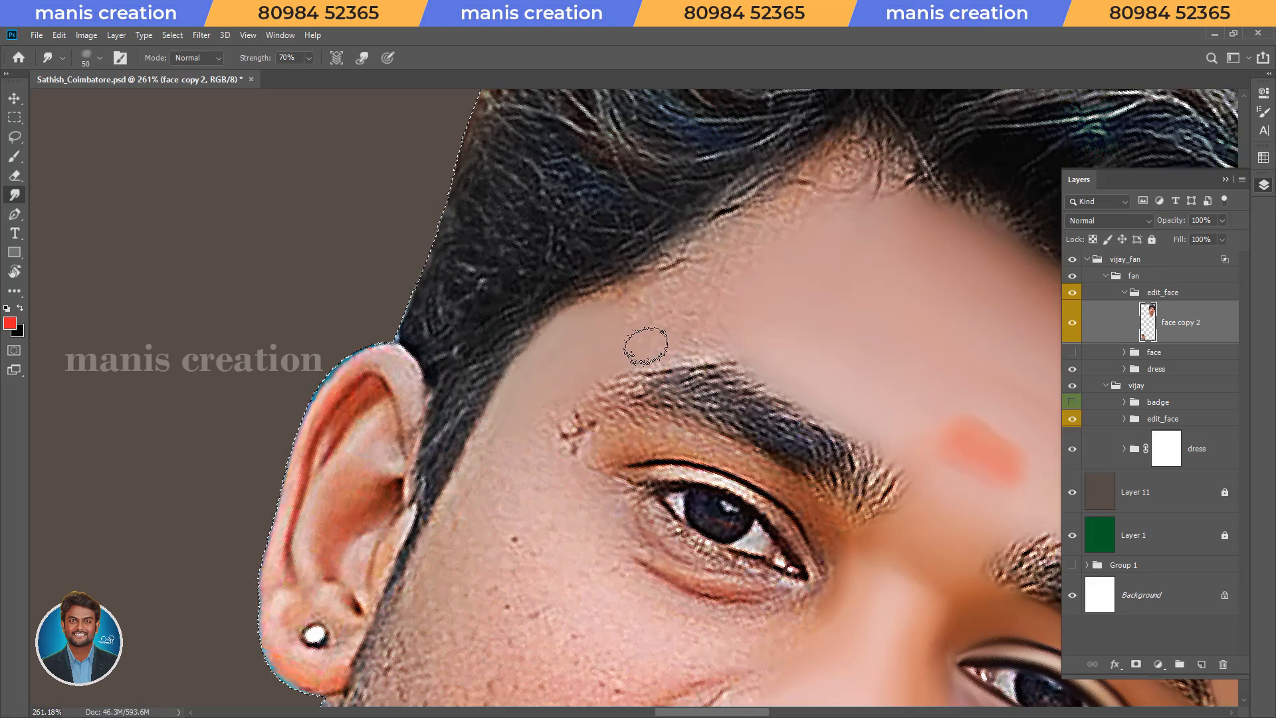
key("bracketright")
key("bracketright")
key("bracketright")
mouse_move(700, 276)
left_mouse_down()
mouse_move(726, 280)
mouse_move(784, 217)
mouse_move(811, 218)
mouse_move(765, 240)
mouse_move(754, 319)
mouse_move(711, 332)
left_mouse_up()
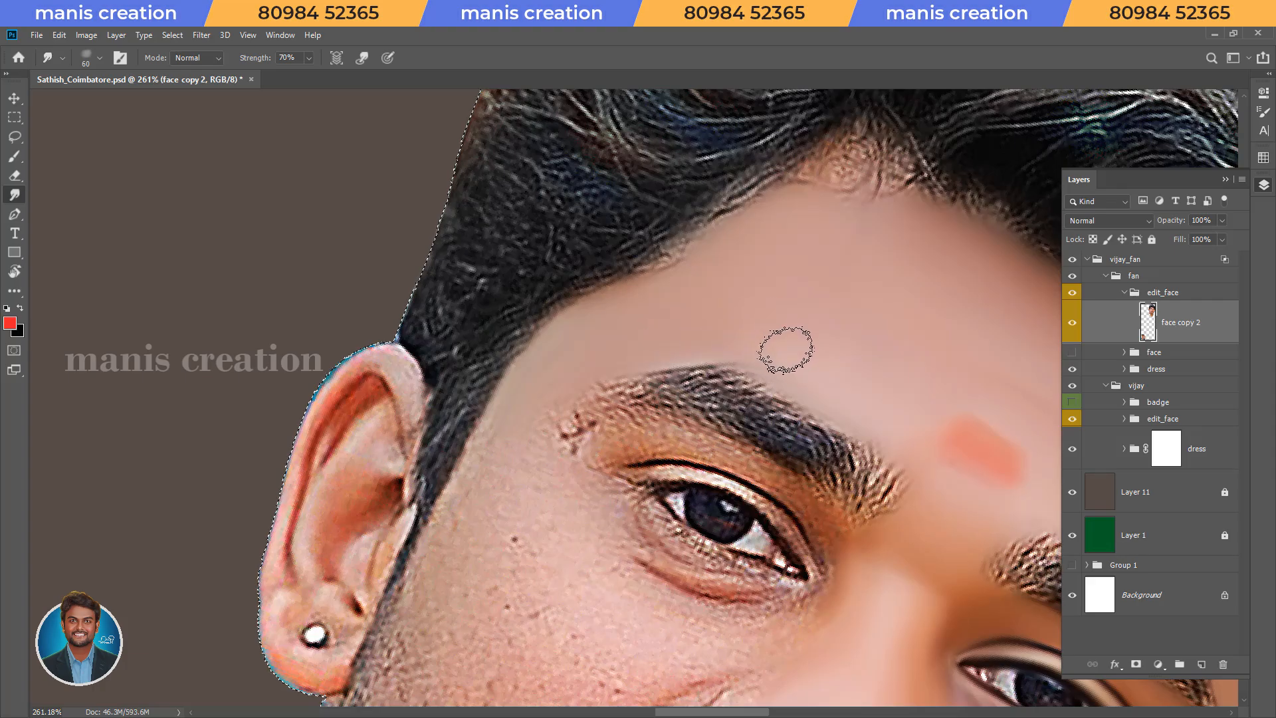
Step: Smooth the temple and outer cheek beside the image-left ear with the Smudge brush at 70% strength
key("r")
left_click_drag(491, 523, 548, 325)
key("bracketleft")
key("bracketleft")
key("bracketleft")
key("bracketleft")
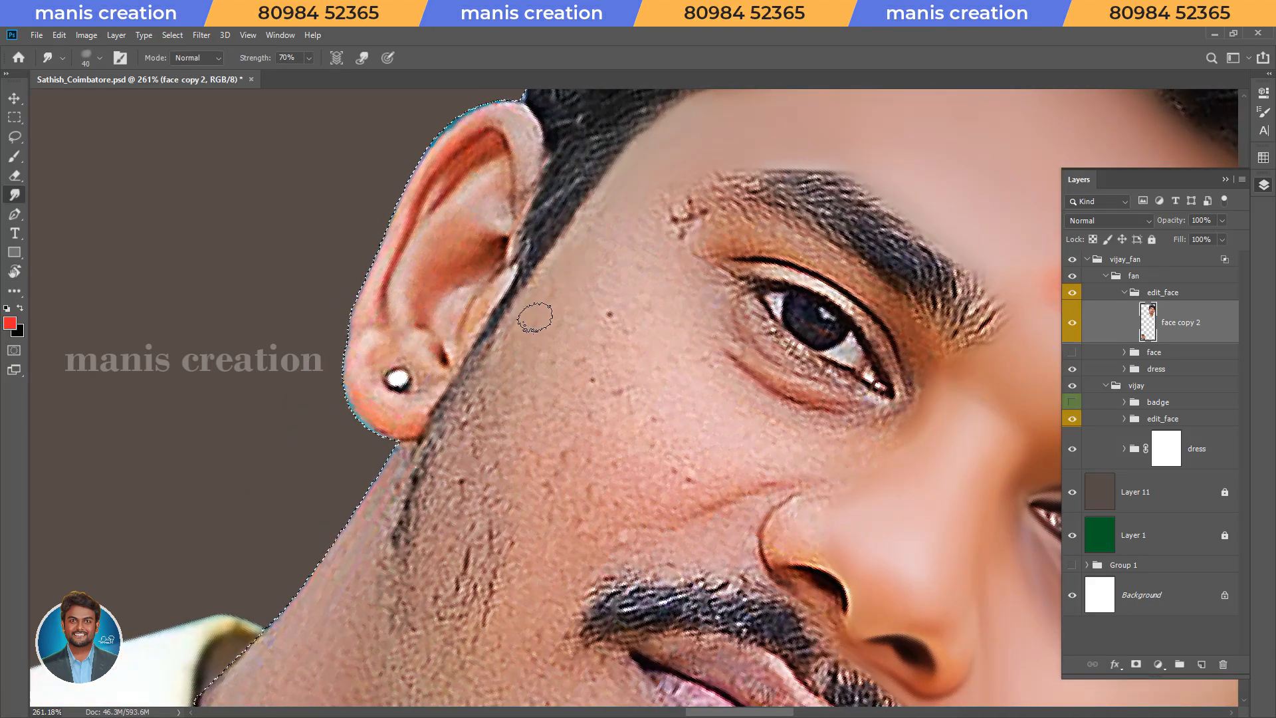
key("bracketright")
key("bracketright")
left_click_drag(650, 199, 664, 188)
key("bracketright")
key("bracketright")
mouse_move(614, 286)
left_mouse_down()
mouse_move(596, 282)
mouse_move(601, 238)
left_mouse_up()
key("bracketleft")
key("bracketleft")
key("bracketright")
key("bracketright")
Step: Smudge the middle of the image-left cheek toward the nose, reducing the brush to 30 px at 70% strength
mouse_move(541, 359)
left_mouse_down()
mouse_move(550, 373)
mouse_move(607, 342)
mouse_move(592, 305)
mouse_move(533, 350)
mouse_move(524, 398)
mouse_move(566, 420)
mouse_move(616, 401)
mouse_move(632, 376)
mouse_move(592, 382)
mouse_move(655, 395)
left_mouse_up()
key("bracketright")
key("bracketright")
key("bracketleft")
key("bracketleft")
key("bracketleft")
key("bracketright")
key("bracketright")
key("bracketleft")
key("bracketleft")
key("bracketleft")
key("bracketleft")
key("bracketleft")
key("Escape")
key("bracketleft")
key("bracketleft")
key("bracketleft")
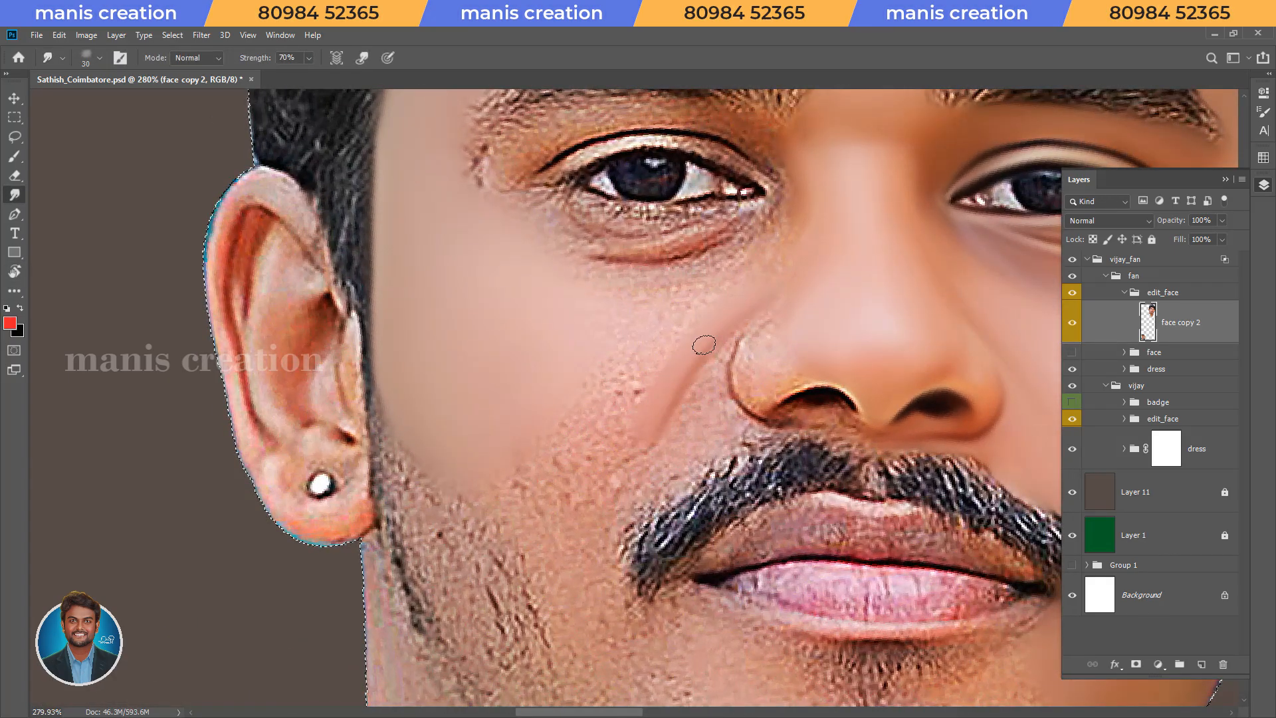
Step: Blend the remaining cheek texture and the smile fold beside the nose, lowering the Smudge strength to 60% and 30%
key("bracketright")
key("bracketright")
key("bracketright")
key("bracketright")
key("bracketright")
key("bracketright")
mouse_move(638, 361)
left_mouse_down()
mouse_move(582, 446)
mouse_move(550, 470)
left_mouse_up()
key("bracketleft")
key("bracketleft")
key("bracketleft")
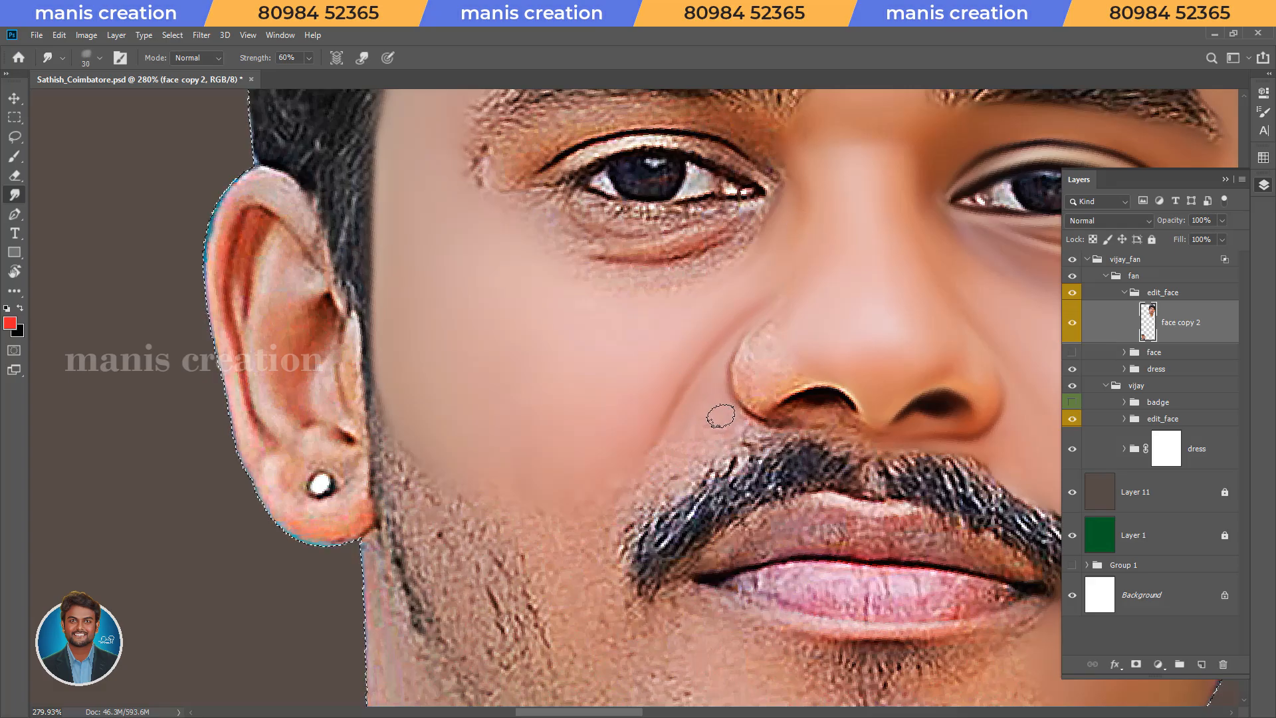
key("3")
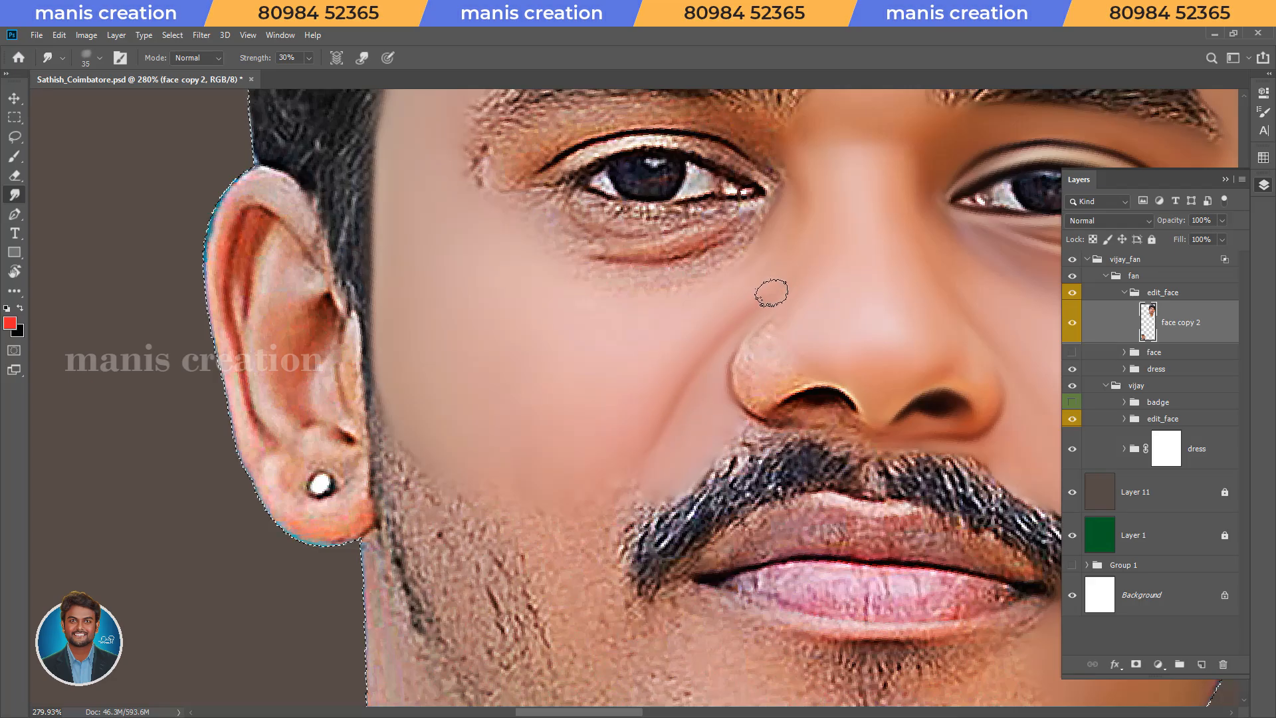
Step: Save the portrait document and smooth the image-left nostril wing with a 20 to 30 px brush at 70% and 30% strength
key("Escape")
key("z")
left_click_drag(597, 364, 577, 434)
key("ctrl+s")
mouse_move(657, 381)
left_mouse_down()
mouse_move(693, 353)
mouse_move(641, 387)
mouse_move(664, 382)
mouse_move(640, 439)
left_mouse_up()
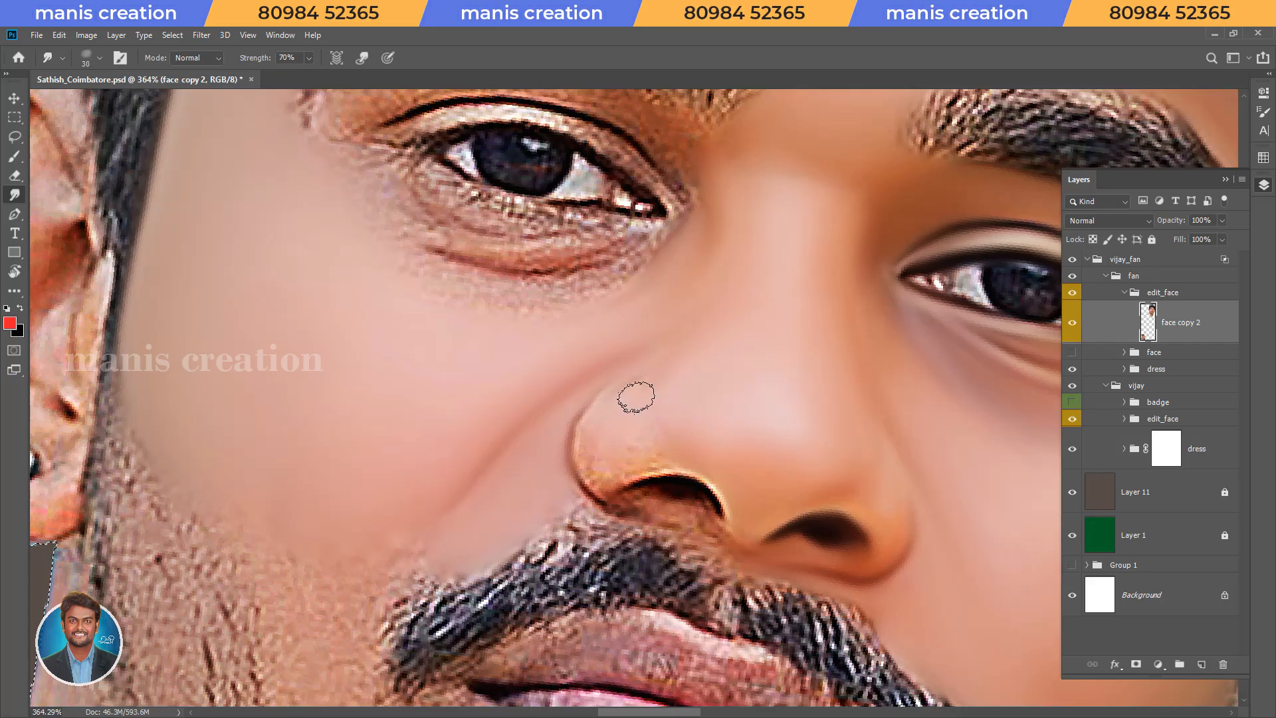
key("bracketright")
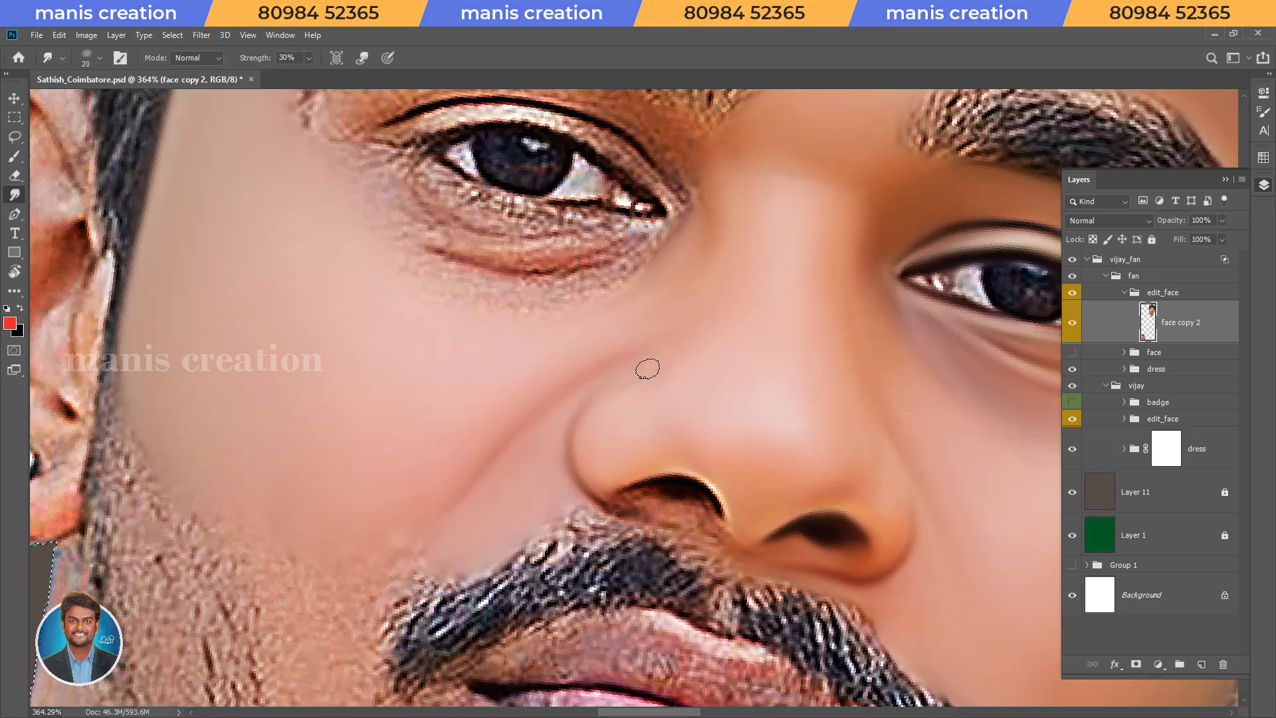
Step: Smooth the skin under the nostrils along the moustache's upper edge with a 15 px Smudge brush at 70% strength
key("r")
left_click_drag(774, 455, 786, 222)
left_click_drag(765, 266, 785, 266)
left_click_drag(768, 456, 631, 392)
key("7")
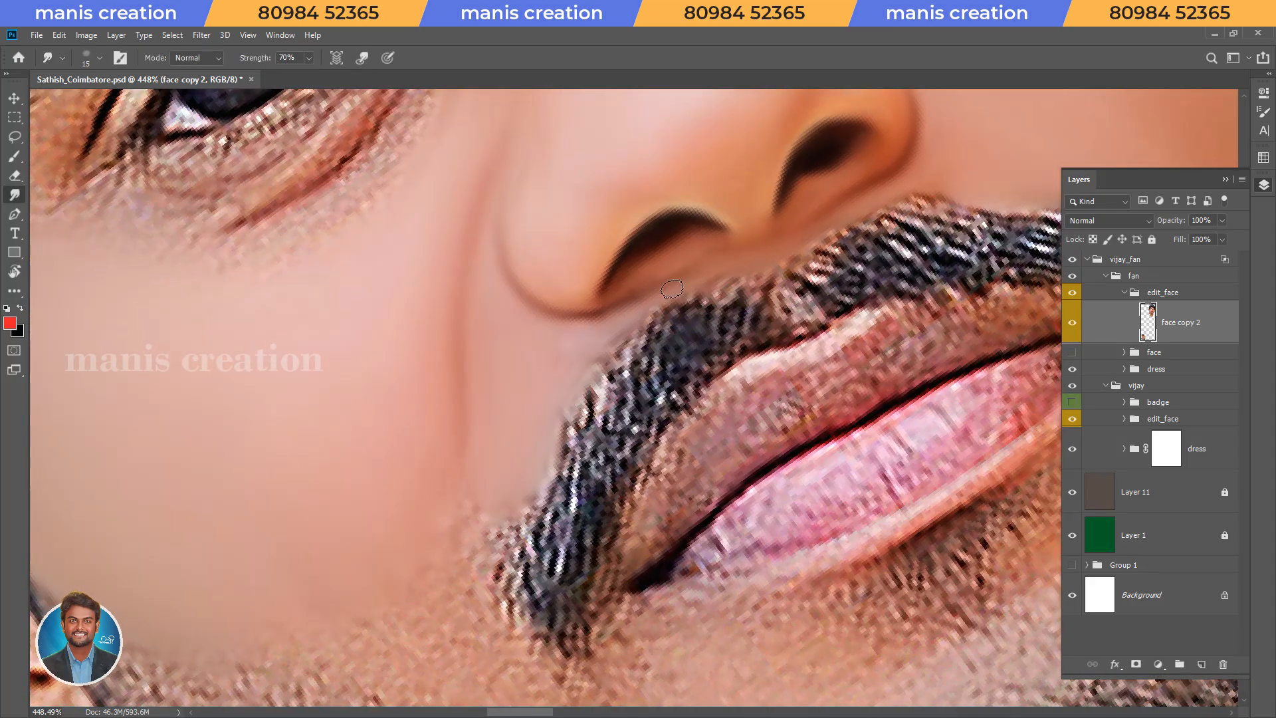
mouse_move(582, 347)
left_mouse_down()
mouse_move(543, 416)
mouse_move(458, 426)
left_mouse_up()
Step: Blend the skin between the smile fold and the moustache, enlarging the brush to 40 px and setting the strength to 30%
key("Escape")
key("ctrl+space")
key("bracketright")
key("bracketright")
key("bracketleft")
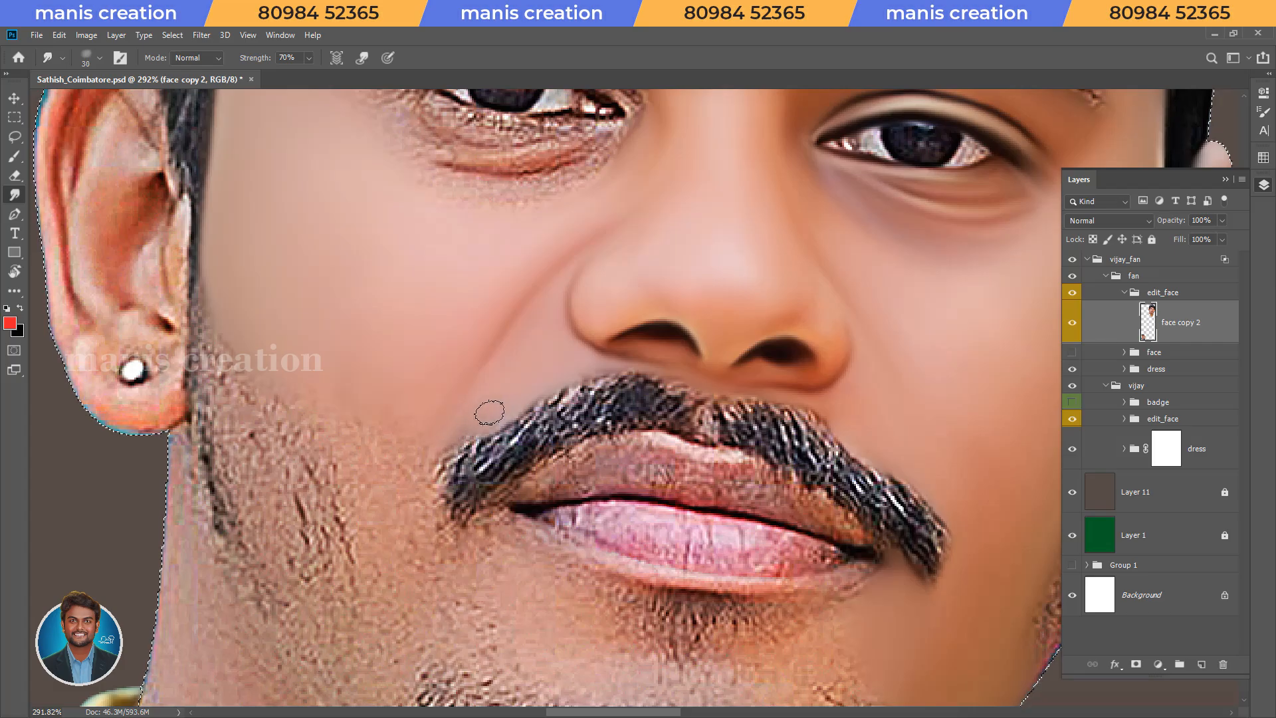
key("bracketright")
key("bracketright")
key("bracketright")
key("3")
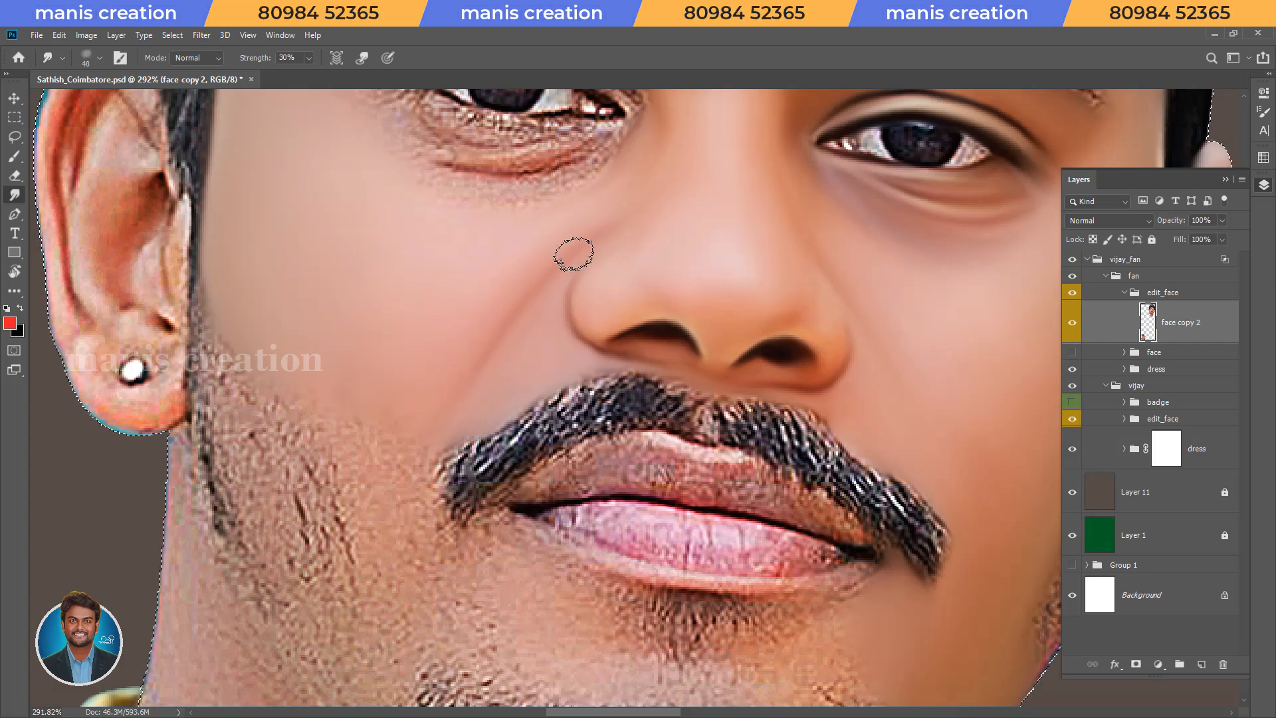
Step: Smooth the lower cheek between the moustache corner and the beard with a 45 px Smudge brush at 70% strength
key("space")
key("r")
mouse_move(435, 598)
left_mouse_down()
mouse_move(654, 530)
mouse_move(499, 507)
left_mouse_up()
key("bracketright")
key("7")
mouse_move(570, 452)
left_mouse_down()
mouse_move(538, 434)
mouse_move(621, 304)
mouse_move(631, 220)
mouse_move(633, 345)
mouse_move(604, 391)
mouse_move(634, 373)
mouse_move(646, 332)
mouse_move(544, 453)
mouse_move(522, 451)
mouse_move(522, 476)
mouse_move(551, 488)
mouse_move(588, 433)
mouse_move(583, 469)
mouse_move(620, 407)
mouse_move(598, 434)
mouse_move(554, 434)
mouse_move(526, 457)
mouse_move(536, 511)
mouse_move(577, 491)
mouse_move(549, 450)
mouse_move(625, 294)
left_mouse_up()
key("bracketright")
key("bracketleft")
key("bracketleft")
key("bracketleft")
key("bracketright")
key("bracketright")
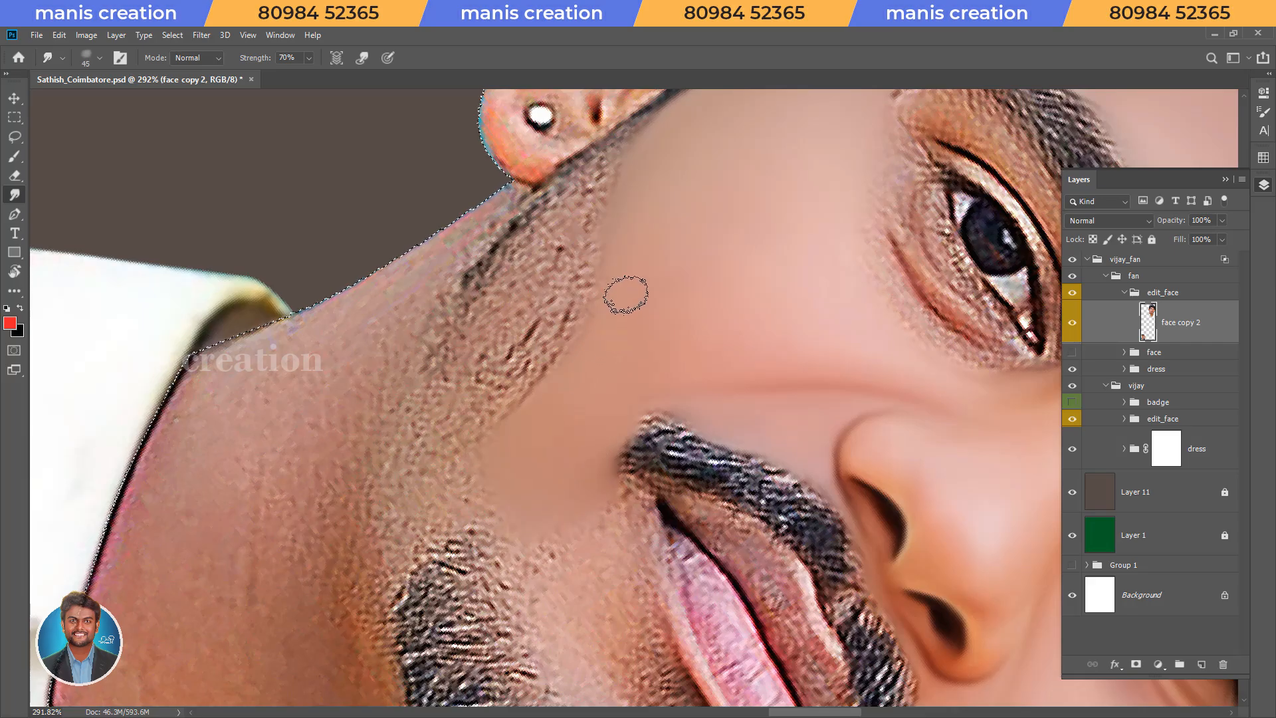
Step: Save the document and smooth the skin between the image-left eyebrow and upper eyelid with a 20 px brush at 70% strength
key("Escape")
key("z")
left_click_drag(554, 356, 473, 339)
key("ctrl+s")
left_click_drag(595, 183, 665, 190)
key("r")
left_click_drag(664, 190, 499, 233)
mouse_move(459, 319)
left_mouse_down()
mouse_move(532, 382)
mouse_move(576, 390)
left_mouse_up()
key("z")
left_click_drag(637, 328, 644, 333)
key("z")
mouse_move(565, 362)
left_mouse_down()
mouse_move(590, 373)
mouse_move(555, 426)
left_mouse_up()
key("r")
left_click_drag(553, 529, 594, 547)
key("z")
left_click_drag(624, 360, 630, 357)
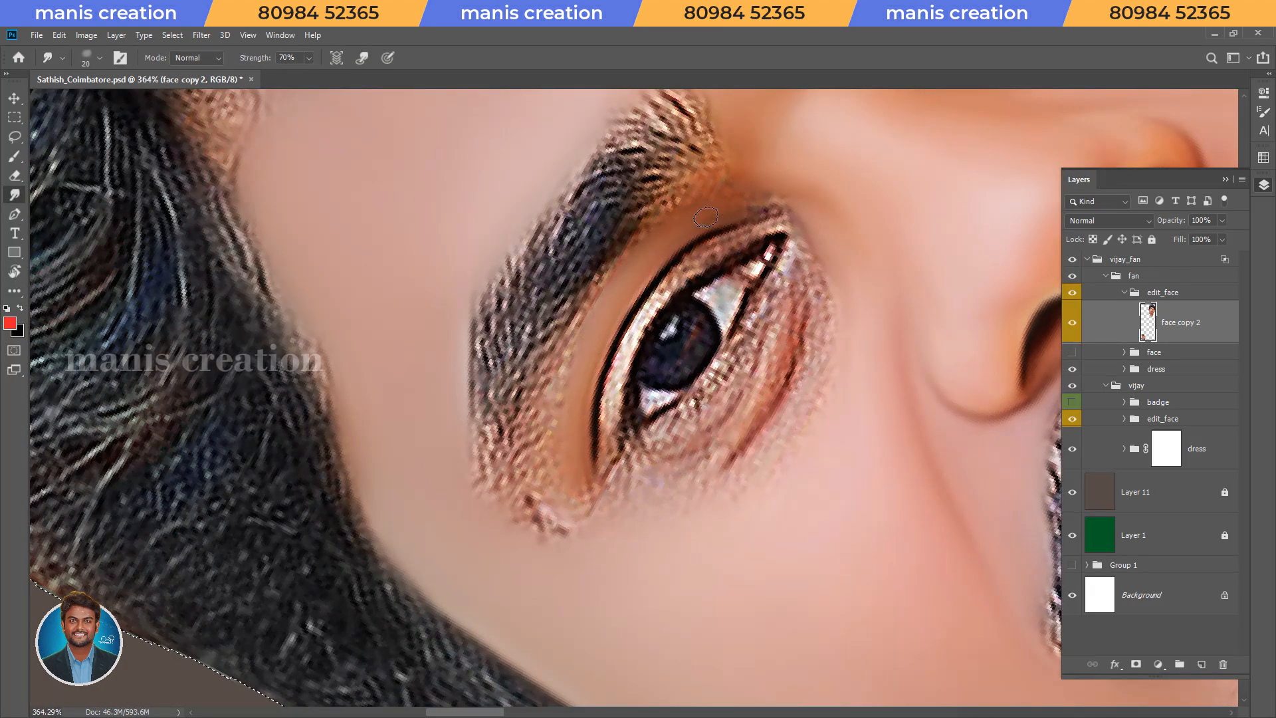
Step: Smooth the skin around the eye's inner corner and below the eyebrow's outer end, reducing the Smudge strength to 60%
key("bracketright")
mouse_move(581, 331)
left_mouse_down()
mouse_move(565, 370)
mouse_move(563, 526)
mouse_move(542, 498)
mouse_move(537, 433)
left_mouse_up()
key("r")
left_click_drag(744, 185, 592, 307)
key("6")
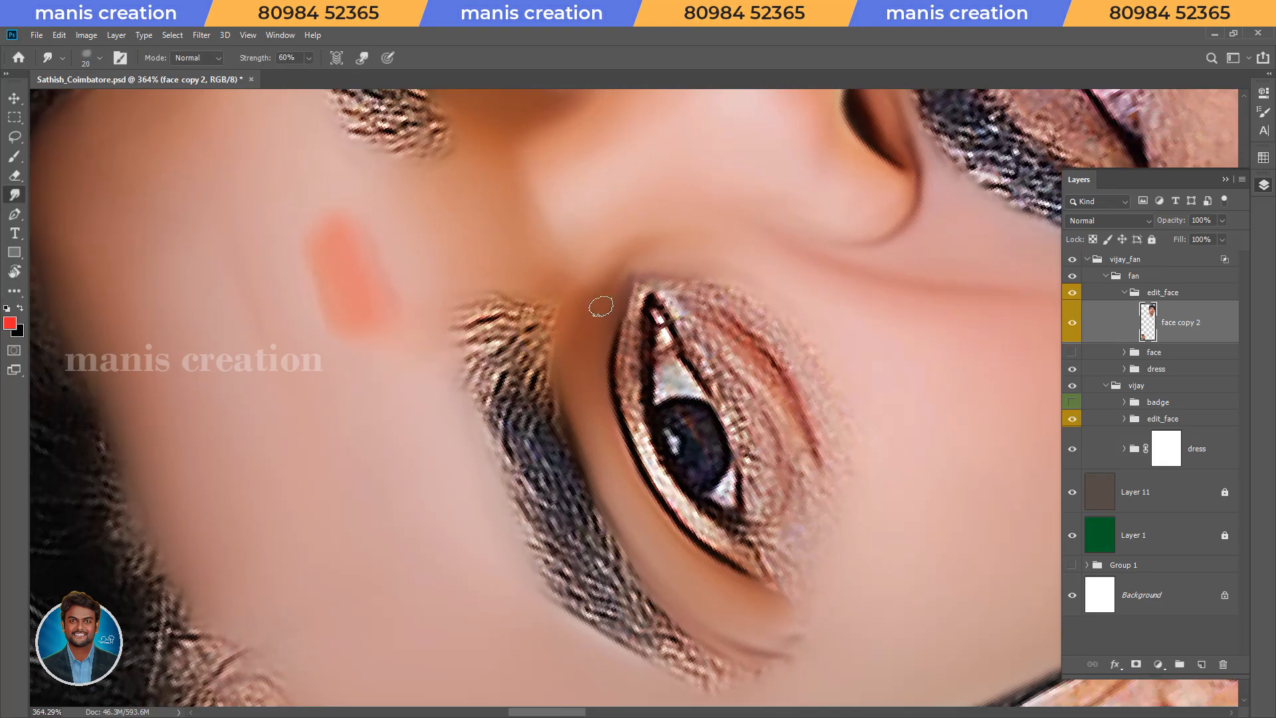
key("r")
mouse_move(695, 459)
left_mouse_down()
mouse_move(622, 475)
mouse_move(615, 459)
mouse_move(643, 389)
mouse_move(731, 324)
mouse_move(585, 302)
left_mouse_up()
Step: Refine the upper eyelid crease and lid edge of the image-left eye with a 15 px Smudge brush at 30% strength
key("z")
key("r")
key("r")
left_click_drag(688, 532, 471, 458)
key("space")
left_click_drag(591, 503, 700, 263)
left_click_drag(593, 364, 616, 326)
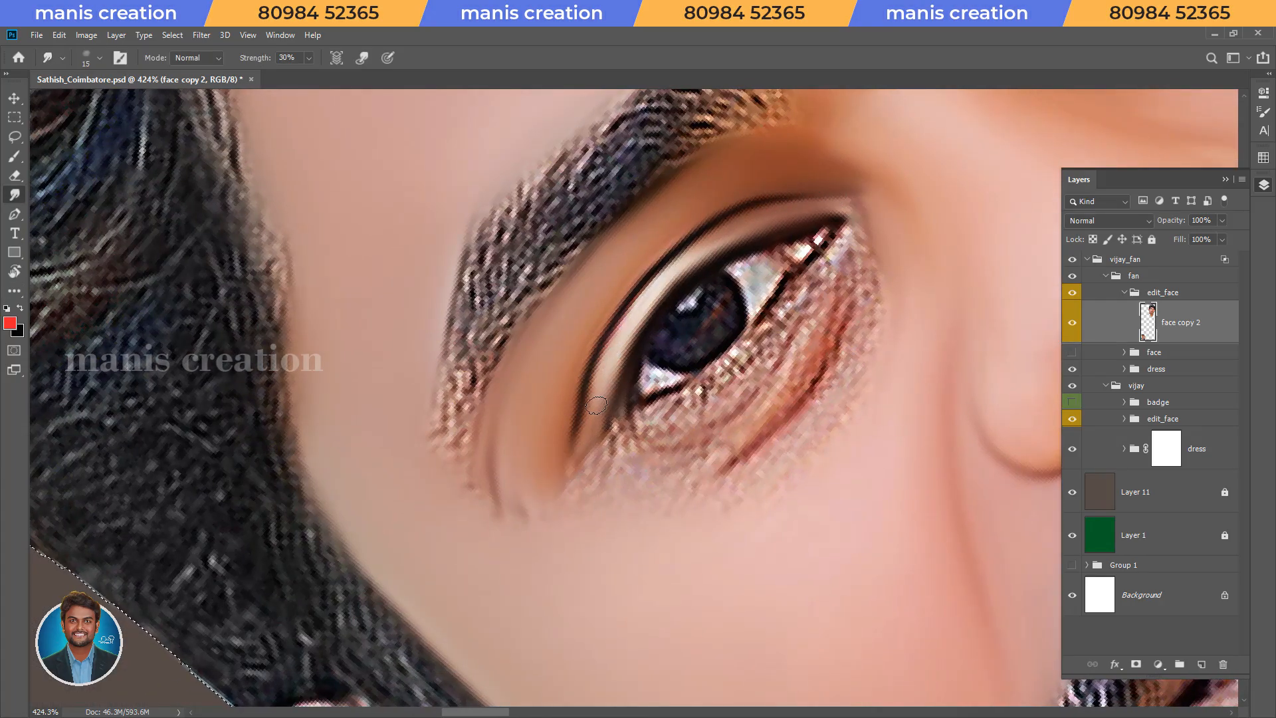
Step: Smooth the skin below the image-left eye with the Smudge tool at 70% strength
key("r")
left_click_drag(877, 252, 627, 491)
key("space")
key("7")
key("ctrl+z")
key("r")
left_click_drag(557, 509, 533, 518)
key("7")
mouse_move(532, 583)
left_mouse_down()
mouse_move(622, 409)
mouse_move(678, 353)
left_mouse_up()
Step: Resize the Smudge brush and smooth the folds and crease under the image-left eye
key("bracketright")
key("bracketleft")
key("bracketright")
key("bracketright")
key("bracketright")
key("bracketright")
key("bracketright")
key("bracketright")
key("bracketright")
key("bracketright")
key("bracketright")
key("bracketright")
key("bracketright")
key("bracketright")
key("bracketright")
key("bracketright")
key("bracketright")
key("bracketright")
key("bracketright")
key("bracketleft")
key("bracketleft")
key("bracketleft")
key("bracketleft")
key("bracketleft")
key("bracketleft")
key("bracketleft")
key("bracketleft")
key("bracketleft")
key("bracketleft")
key("bracketleft")
key("bracketleft")
key("bracketleft")
key("bracketleft")
key("bracketleft")
key("bracketleft")
mouse_move(531, 494)
left_mouse_down()
mouse_move(522, 428)
mouse_move(585, 336)
mouse_move(620, 334)
left_mouse_up()
left_click_drag(708, 263, 715, 300)
Step: Blend the under-eye skin and the eye's outer corner with a 30 px Smudge brush at 30% strength
key("bracketright")
key("bracketright")
key("bracketright")
key("bracketright")
key("3")
mouse_move(525, 362)
left_mouse_down()
mouse_move(479, 462)
mouse_move(486, 413)
left_mouse_up()
left_click_drag(650, 245, 609, 248)
key("bracketleft")
key("bracketleft")
key("bracketright")
mouse_move(746, 277)
left_mouse_down()
mouse_move(738, 220)
mouse_move(746, 310)
left_mouse_up()
key("bracketleft")
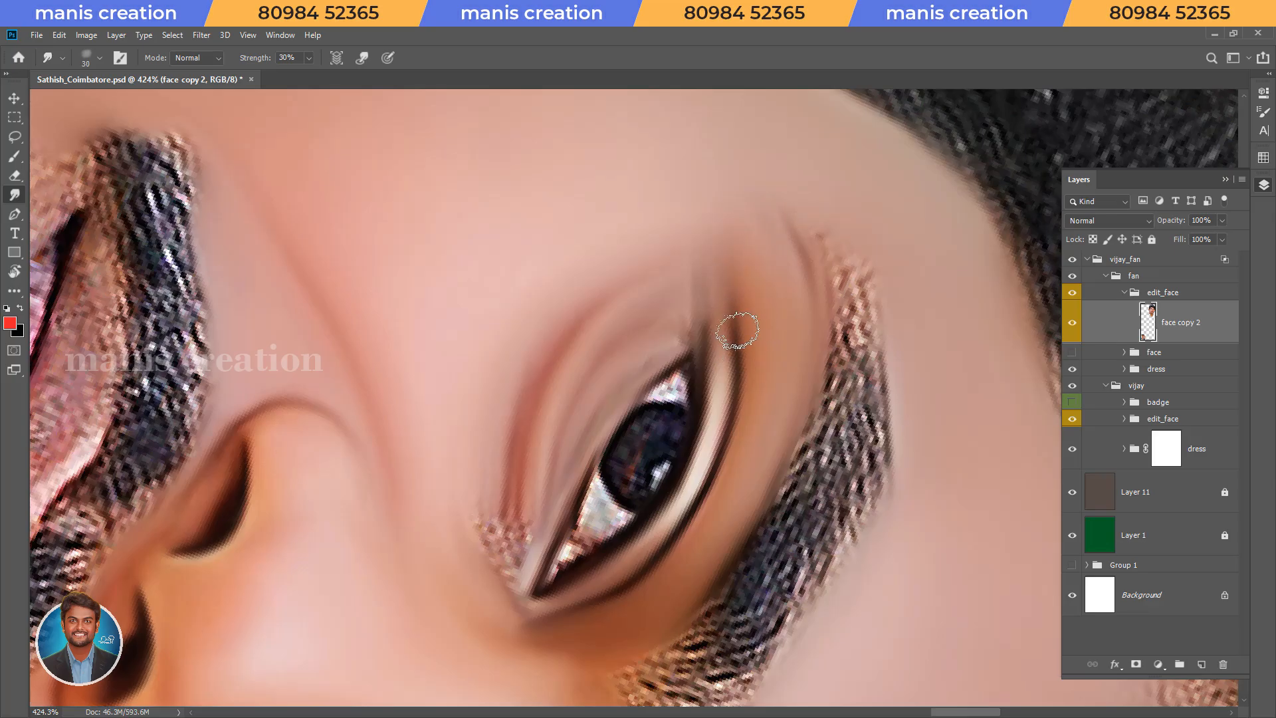
Step: Smooth the skin at the eye's inner corner at 70% strength and soften the under-eye crease at 30% strength
key("r")
left_click_drag(513, 557, 433, 441)
key("space")
key("bracketleft")
mouse_move(433, 441)
left_mouse_down()
mouse_move(539, 425)
mouse_move(542, 361)
mouse_move(559, 403)
left_mouse_up()
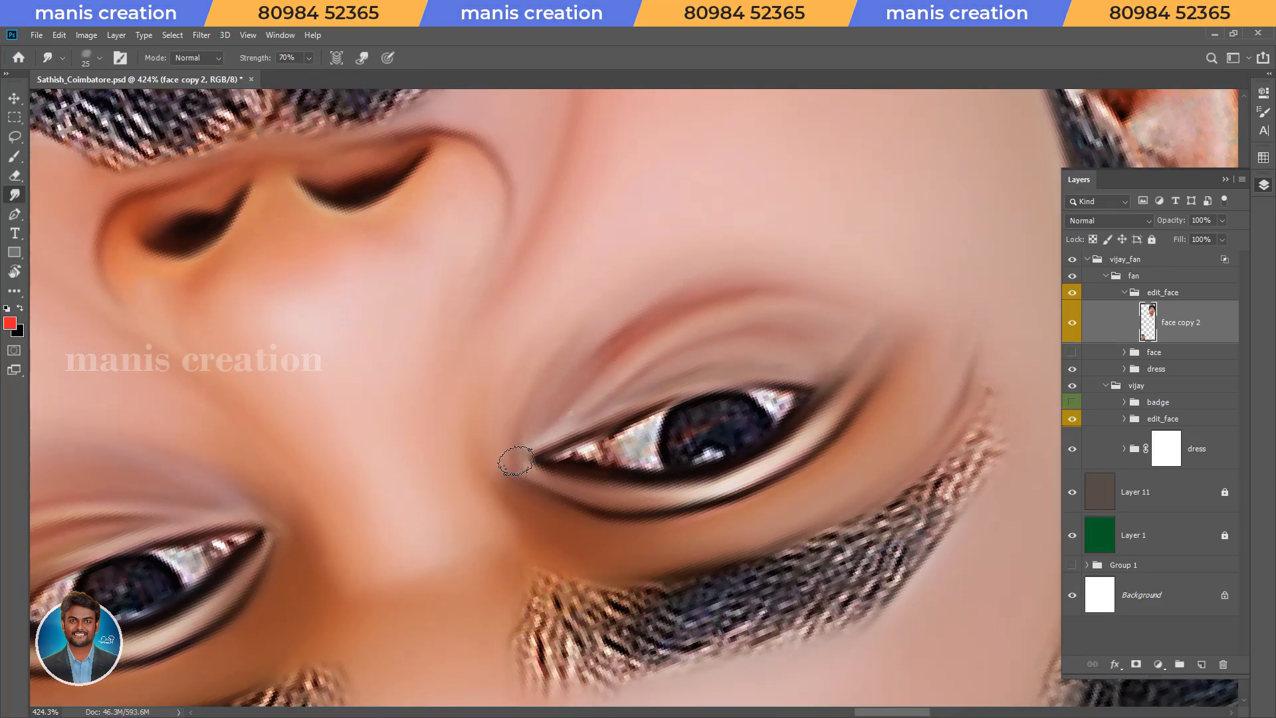
key("bracketright")
left_click_drag(516, 460, 571, 405)
key("bracketright")
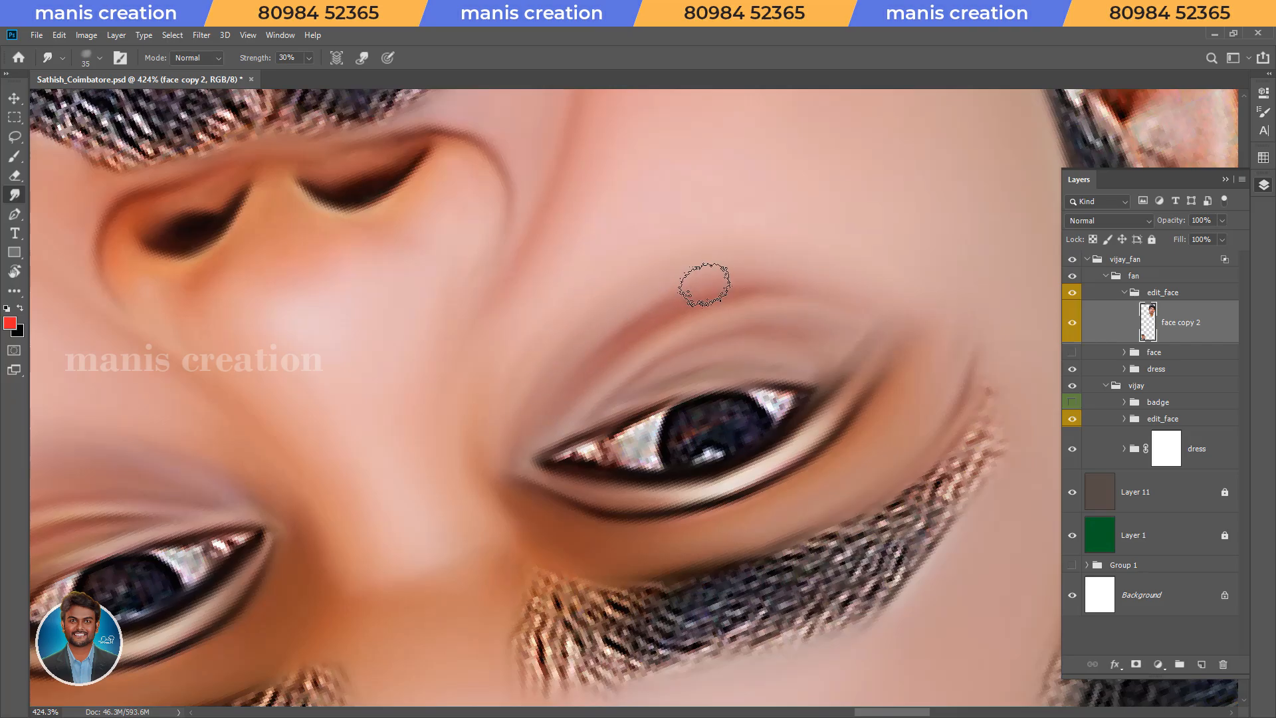
key("bracketleft")
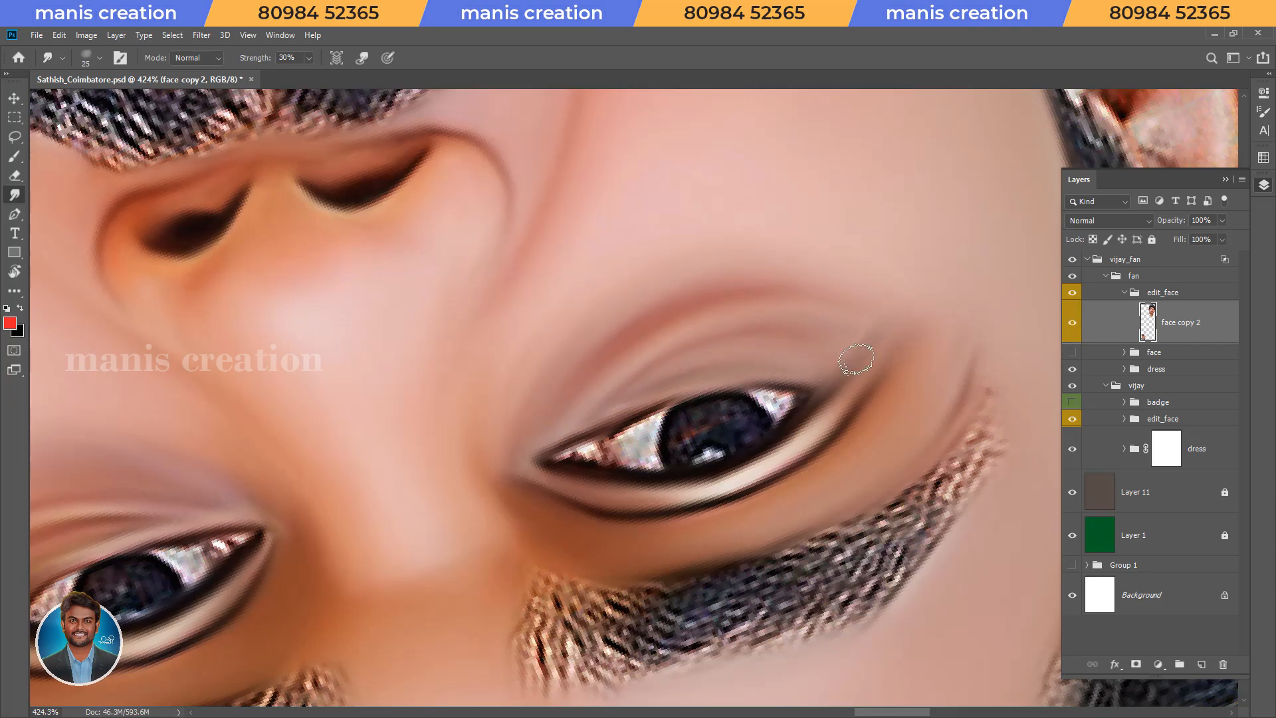
Step: Save the document and smooth the skin beside the eyebrow's outer end with a 15 px brush at 70% strength
key("Escape")
key("z")
left_click_drag(567, 332, 492, 345)
key("ctrl+s")
key("r")
left_click_drag(493, 601, 392, 426)
key("z")
left_click_drag(405, 441, 431, 435)
left_click_drag(512, 126, 565, 323)
key("z")
key("r")
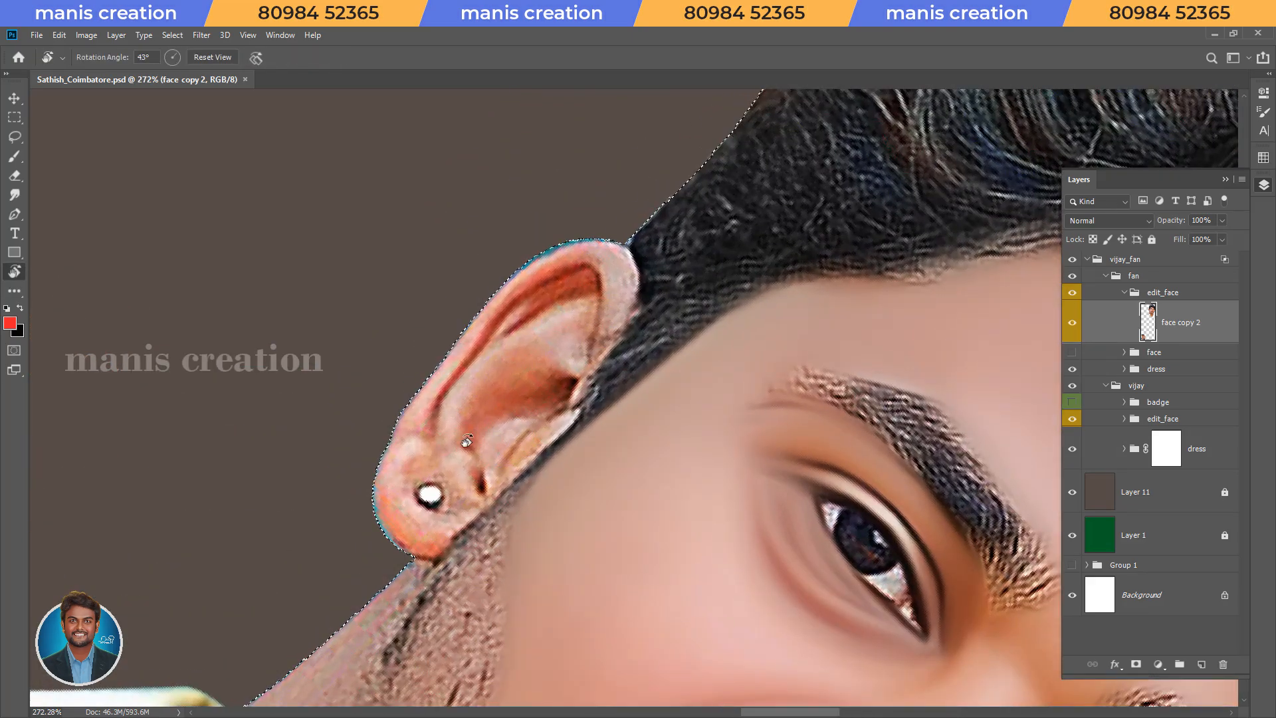
left_click_drag(791, 505, 838, 346)
key("z")
left_click_drag(924, 214, 706, 349)
mouse_move(706, 349)
left_mouse_down()
mouse_move(692, 349)
mouse_move(718, 374)
left_mouse_up()
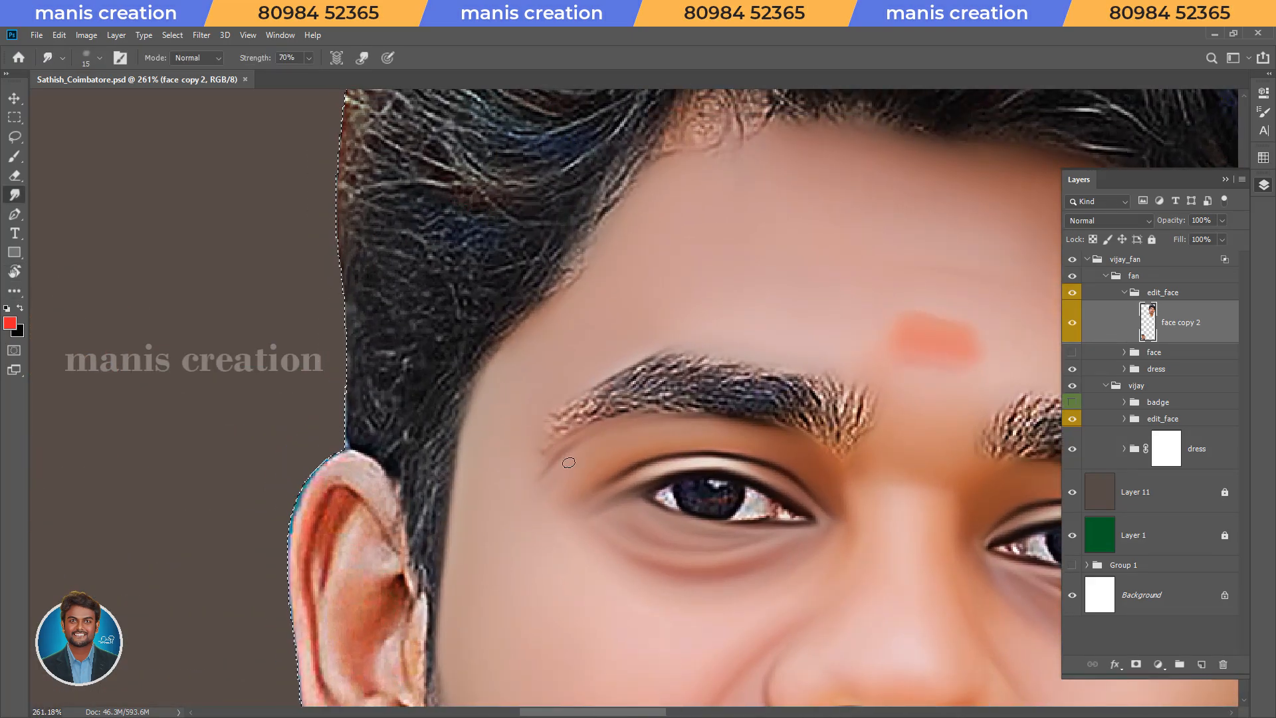
left_click_drag(542, 477, 532, 422)
Step: Smooth the forehead skin along the hairline with a Smudge brush of up to 70 px at 70% strength
mouse_move(702, 133)
left_mouse_down()
mouse_move(608, 323)
mouse_move(611, 307)
mouse_move(647, 327)
mouse_move(601, 350)
left_mouse_up()
key("]")
key("]")
key("]")
key("r")
left_click_drag(762, 291, 656, 233)
left_click_drag(666, 328, 628, 364)
key("[")
key("ctrl+z")
key("[")
key("[")
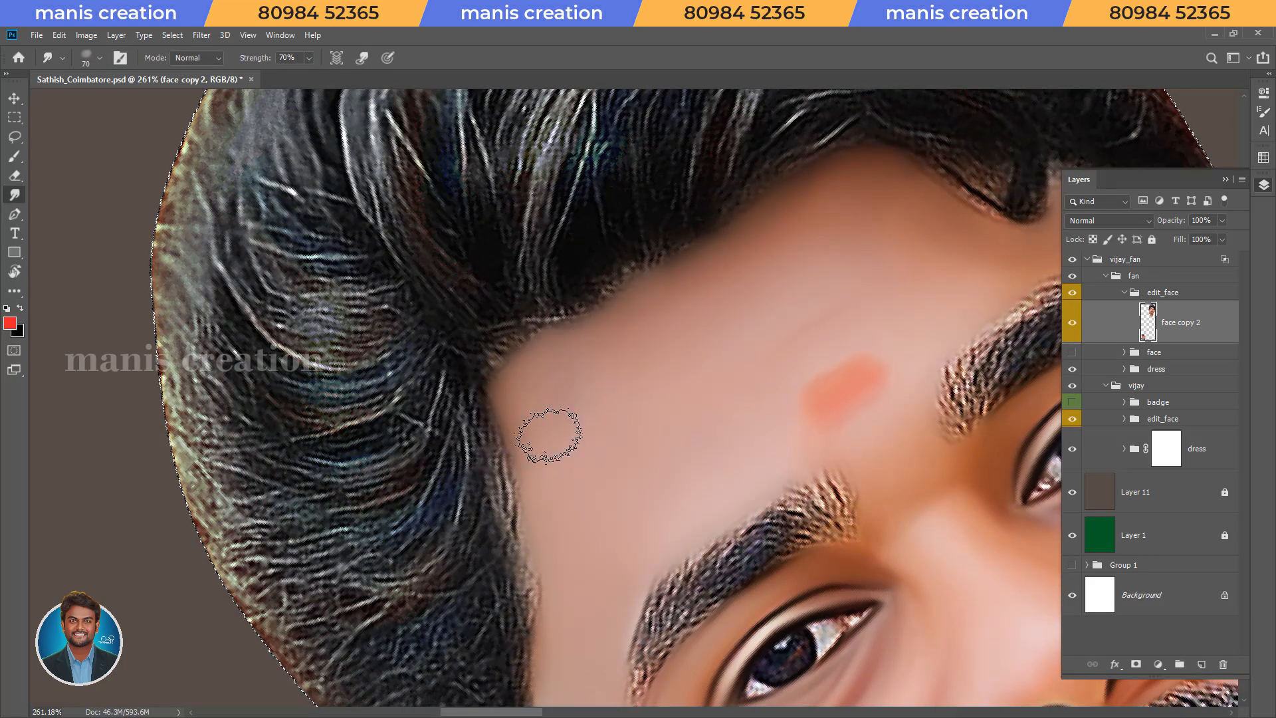
Step: Save the document and smooth the upper inner folds of the image-left ear with a 20 px brush at 70% strength
key("Escape")
key("z")
left_click_drag(604, 357, 522, 359)
key("ctrl+s")
key("r")
mouse_move(486, 546)
left_mouse_down()
mouse_move(403, 437)
mouse_move(590, 444)
left_mouse_up()
key("space")
mouse_move(592, 314)
left_mouse_down()
mouse_move(651, 270)
mouse_move(645, 338)
mouse_move(627, 339)
mouse_move(599, 319)
left_mouse_up()
key("bracketleft")
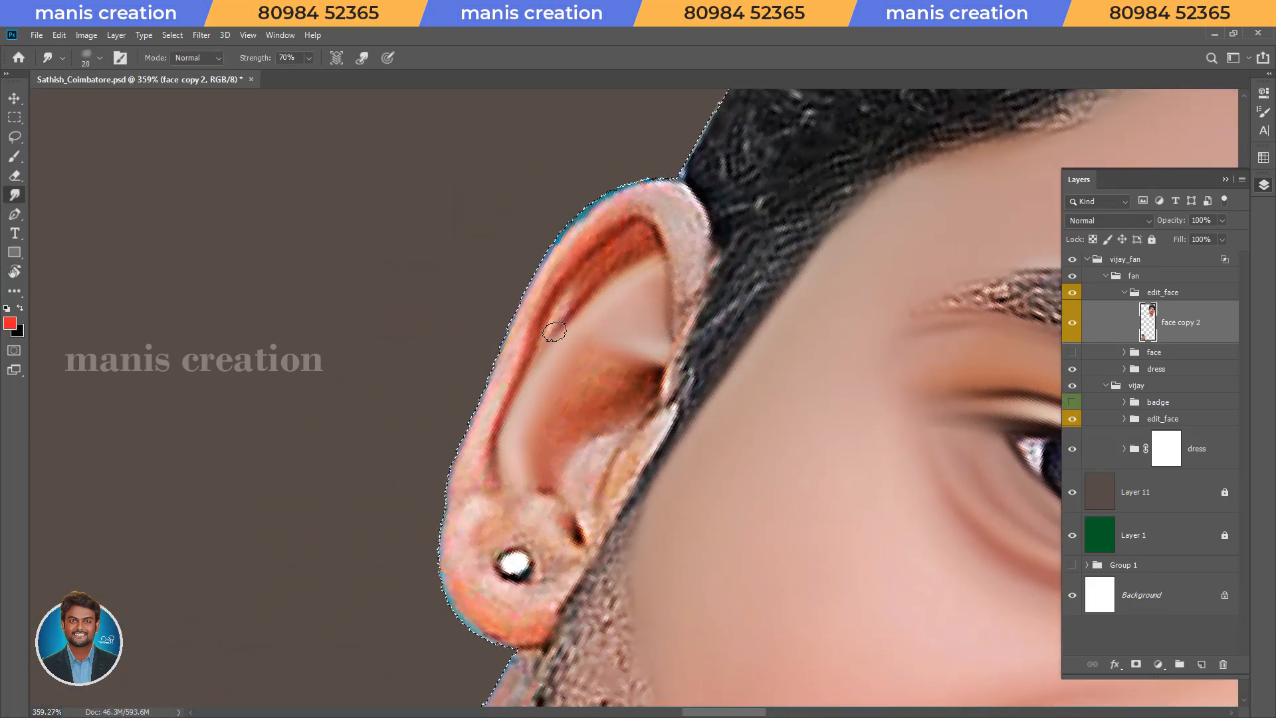
mouse_move(648, 226)
left_mouse_down()
mouse_move(633, 260)
mouse_move(562, 327)
mouse_move(585, 239)
mouse_move(661, 206)
mouse_move(592, 211)
mouse_move(561, 251)
mouse_move(484, 485)
mouse_move(458, 470)
mouse_move(498, 322)
mouse_move(489, 463)
mouse_move(581, 262)
mouse_move(629, 258)
left_mouse_up()
Step: Smooth the ear's outer rim and the edge of the lobe with a 25 px Smudge brush at 70% strength
key("bracketright")
key("bracketright")
key("bracketright")
key("bracketleft")
key("r")
key("space")
left_click_drag(560, 459, 587, 419)
key("ctrl+space")
left_click_drag(409, 439, 431, 437)
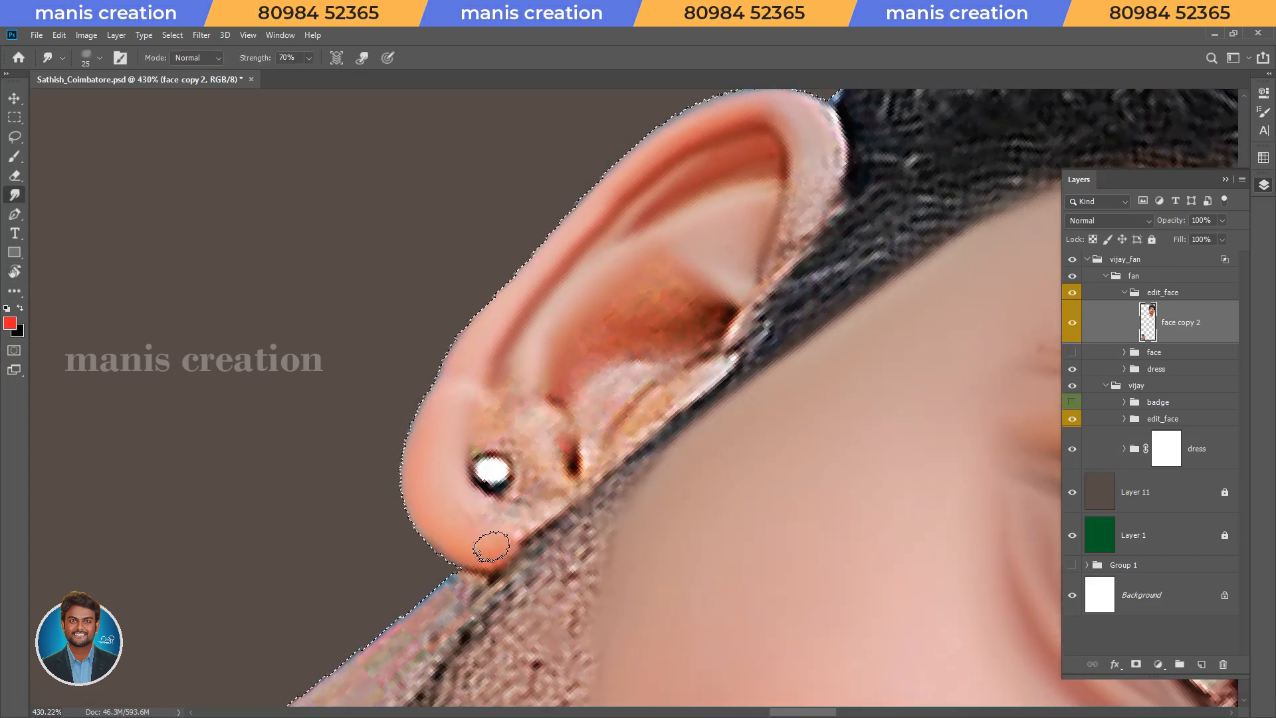
Step: Smooth the earlobe skin around the stud and the stud itself with a 20 px brush at 70% strength
mouse_move(494, 512)
left_mouse_down()
mouse_move(540, 483)
mouse_move(485, 404)
mouse_move(523, 391)
mouse_move(561, 425)
mouse_move(555, 465)
mouse_move(542, 432)
left_mouse_up()
key("[")
key("[")
mouse_move(487, 471)
left_mouse_down()
mouse_move(501, 471)
mouse_move(478, 445)
left_mouse_up()
key("]")
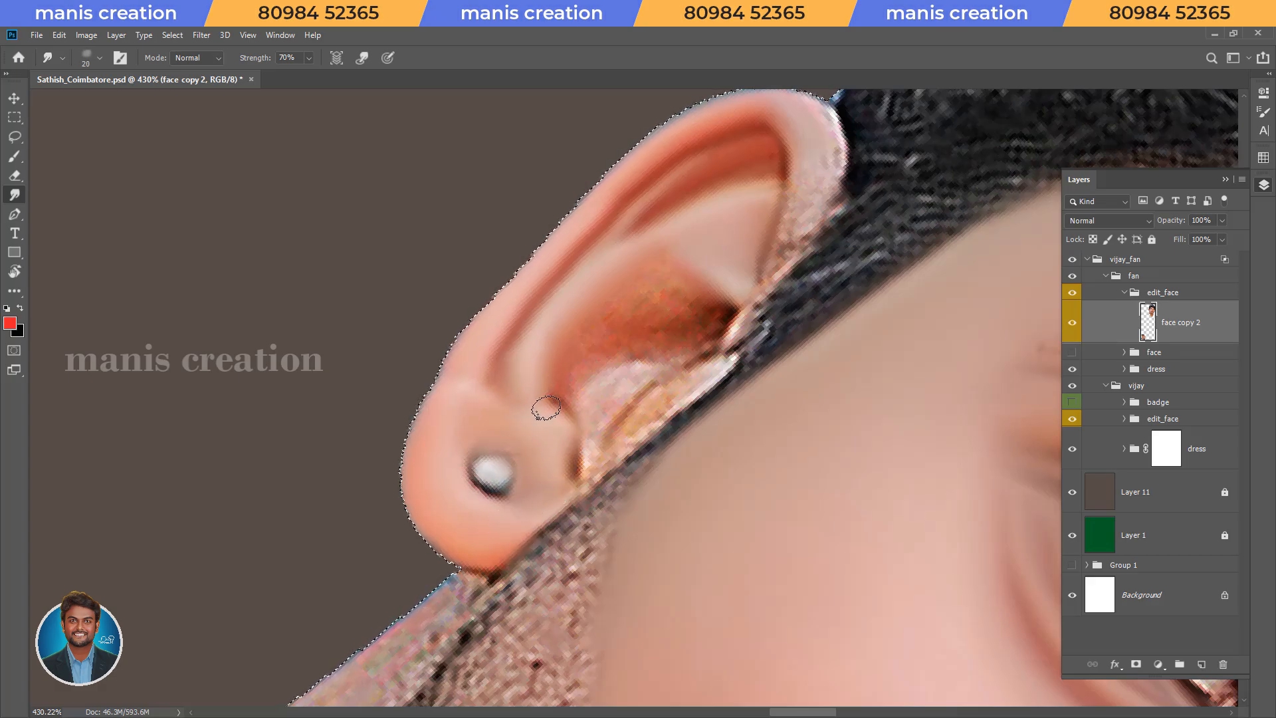
Step: Smooth the inner hollow of the ear and refine its folds with a 20 px Smudge brush at 30% strength
key("]")
mouse_move(596, 439)
left_mouse_down()
mouse_move(651, 372)
mouse_move(652, 331)
mouse_move(710, 313)
mouse_move(653, 289)
mouse_move(613, 318)
mouse_move(662, 268)
mouse_move(585, 345)
mouse_move(591, 366)
mouse_move(603, 363)
mouse_move(562, 388)
mouse_move(617, 352)
mouse_move(696, 330)
left_mouse_up()
key("[")
key("]")
key("]")
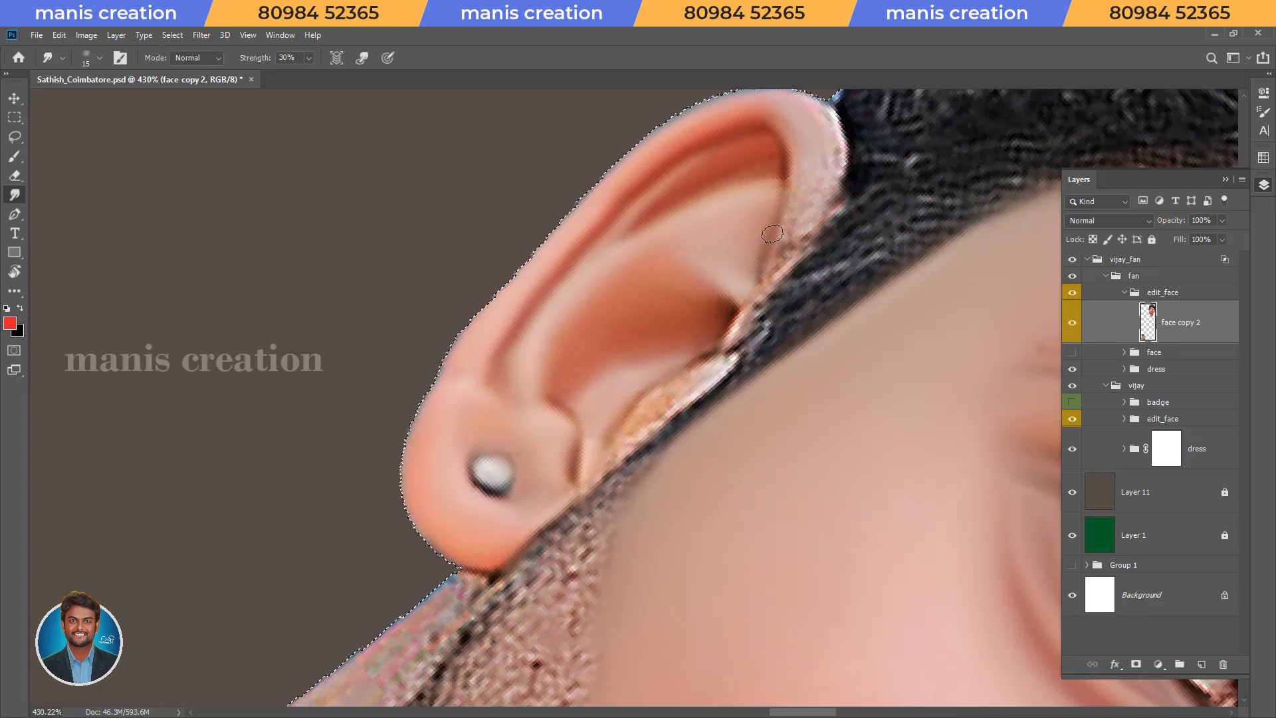
key("[")
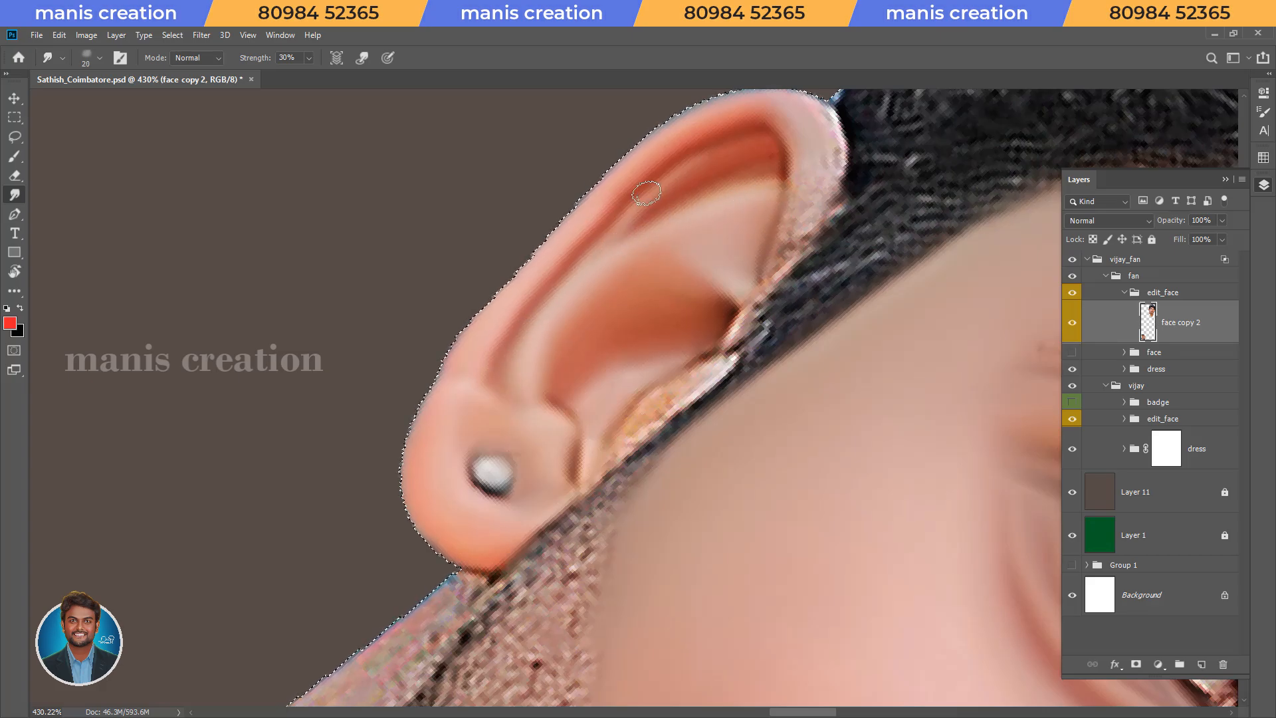
left_click_drag(745, 236, 575, 408)
Step: Save the document and smooth the ear's edge along the hair with a 10 px brush at 70% strength
key("r")
left_click_drag(713, 418, 585, 366)
key("z")
left_click_drag(600, 439, 725, 336)
key("ctrl+s")
key("s")
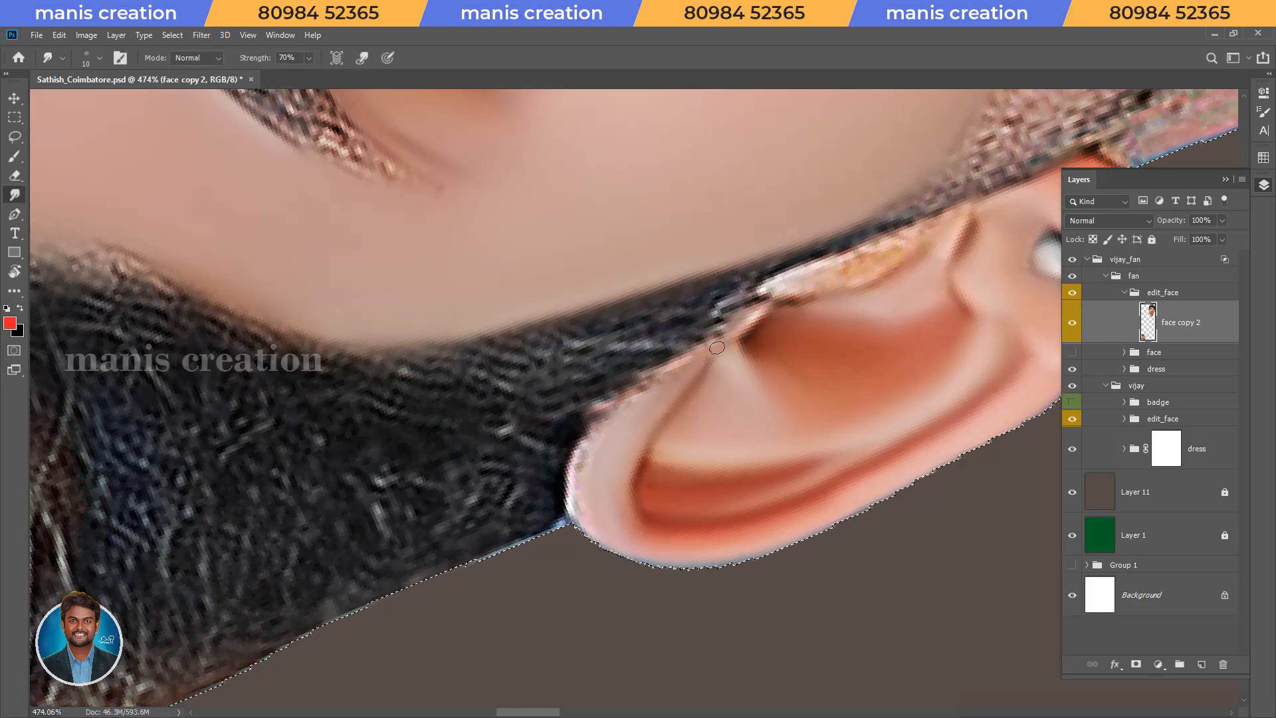
key("bracketleft")
mouse_move(595, 501)
left_mouse_down()
mouse_move(634, 408)
mouse_move(615, 425)
mouse_move(764, 311)
left_mouse_up()
Step: Smooth the small flap at the ear's front edge with a 15 px brush at 70% strength and clear the selection
key("bracketright")
key("3")
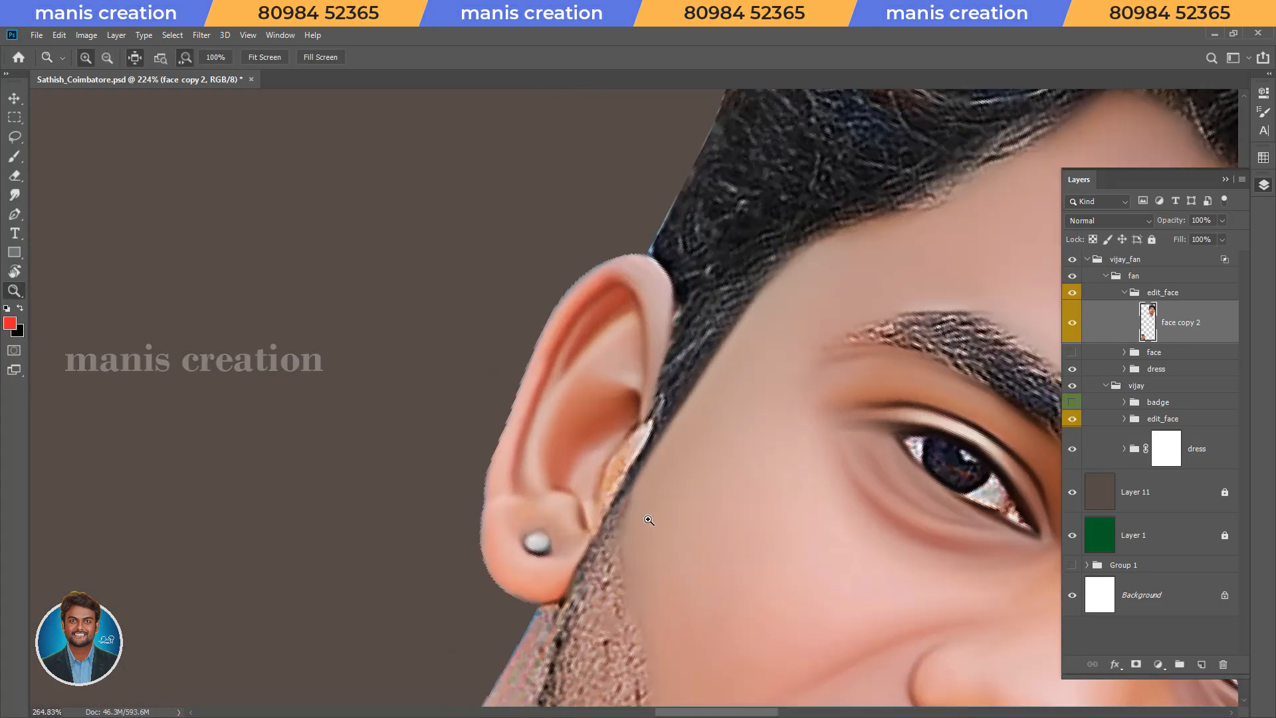
key("7")
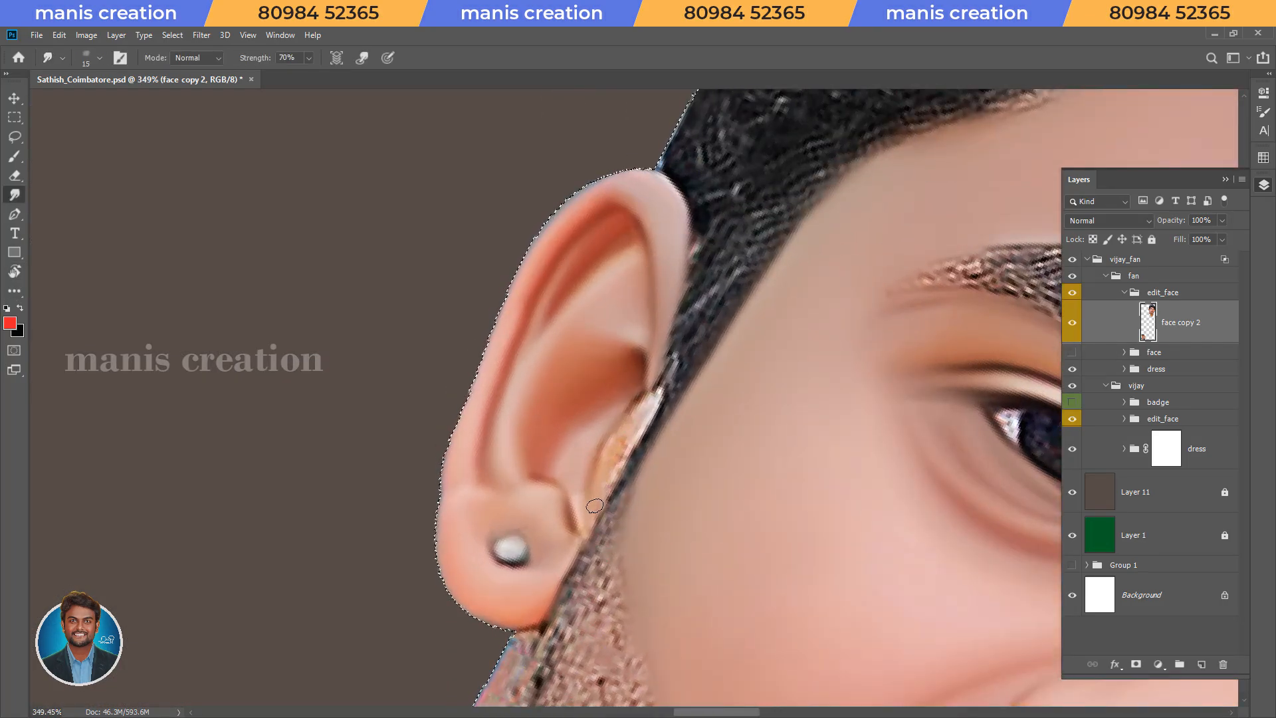
key("bracketleft")
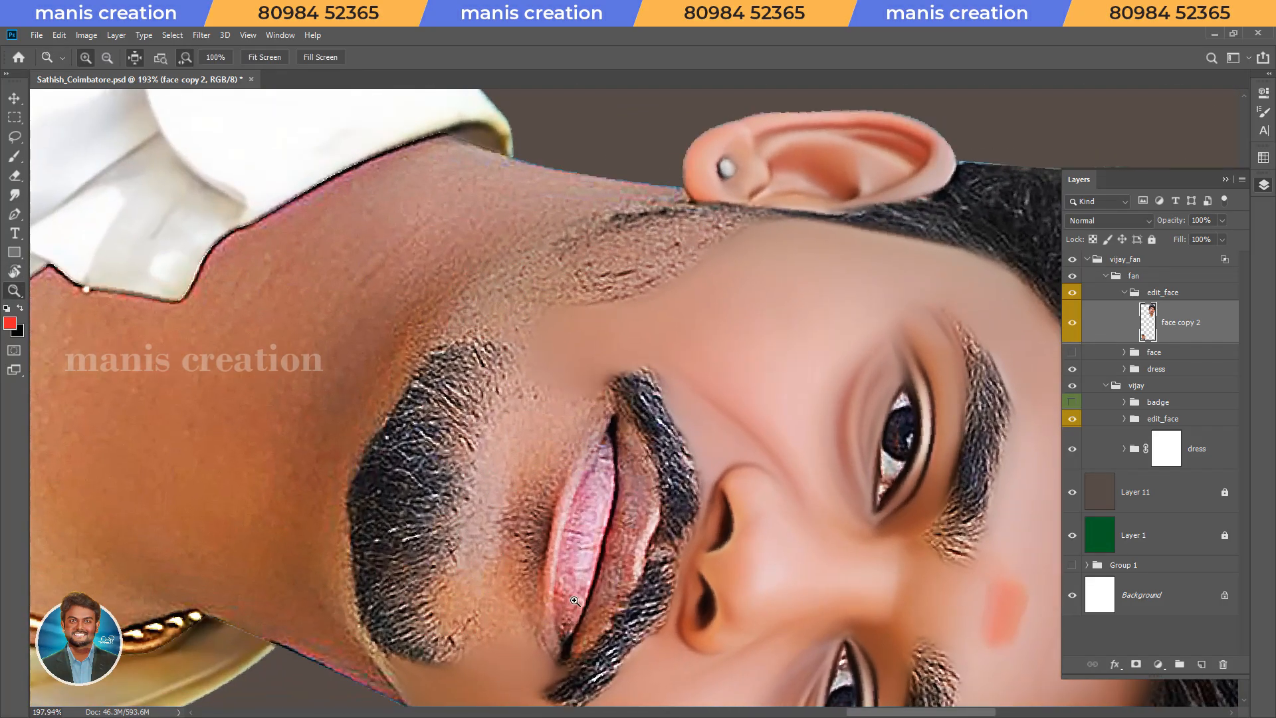
left_click(575, 602)
key("ctrl+d")
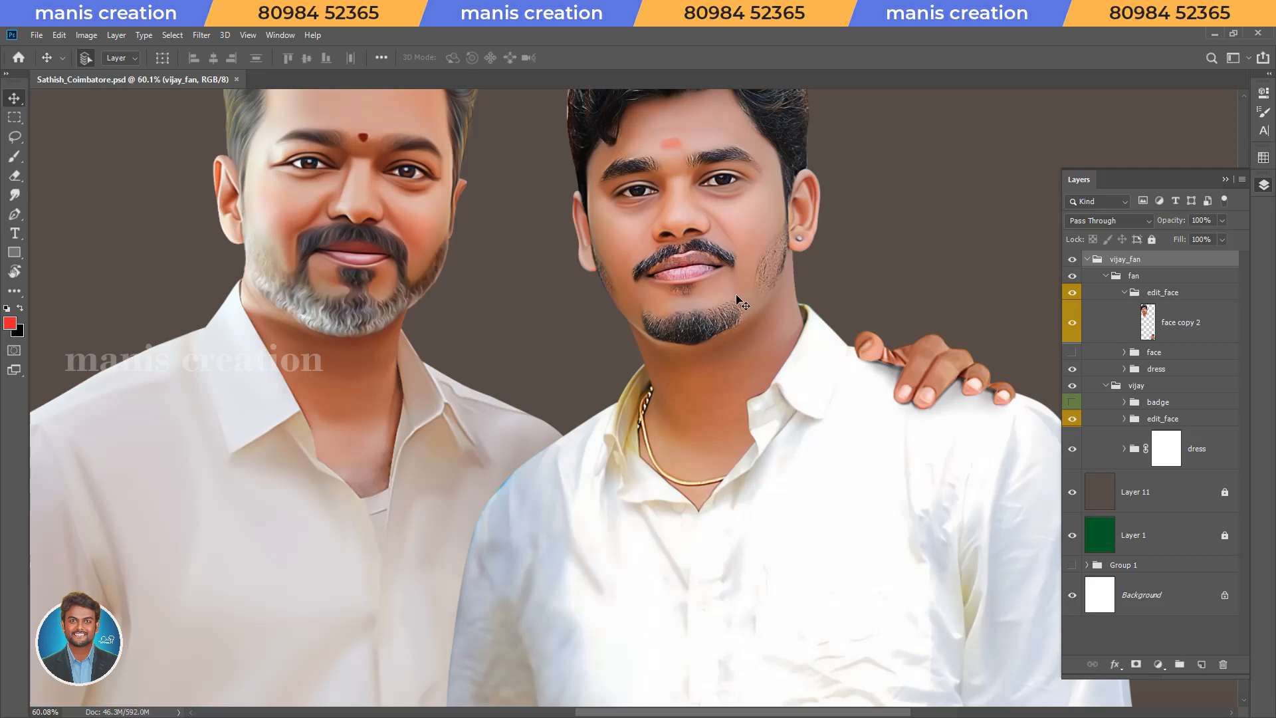
Step: Select the face copy 2 layer and smooth the upper lip near the mouth corner with a 15 px Smudge brush at 70% strength
key("z")
left_click_drag(699, 266, 785, 267)
key("r")
left_click_drag(785, 373, 731, 293)
key("s")
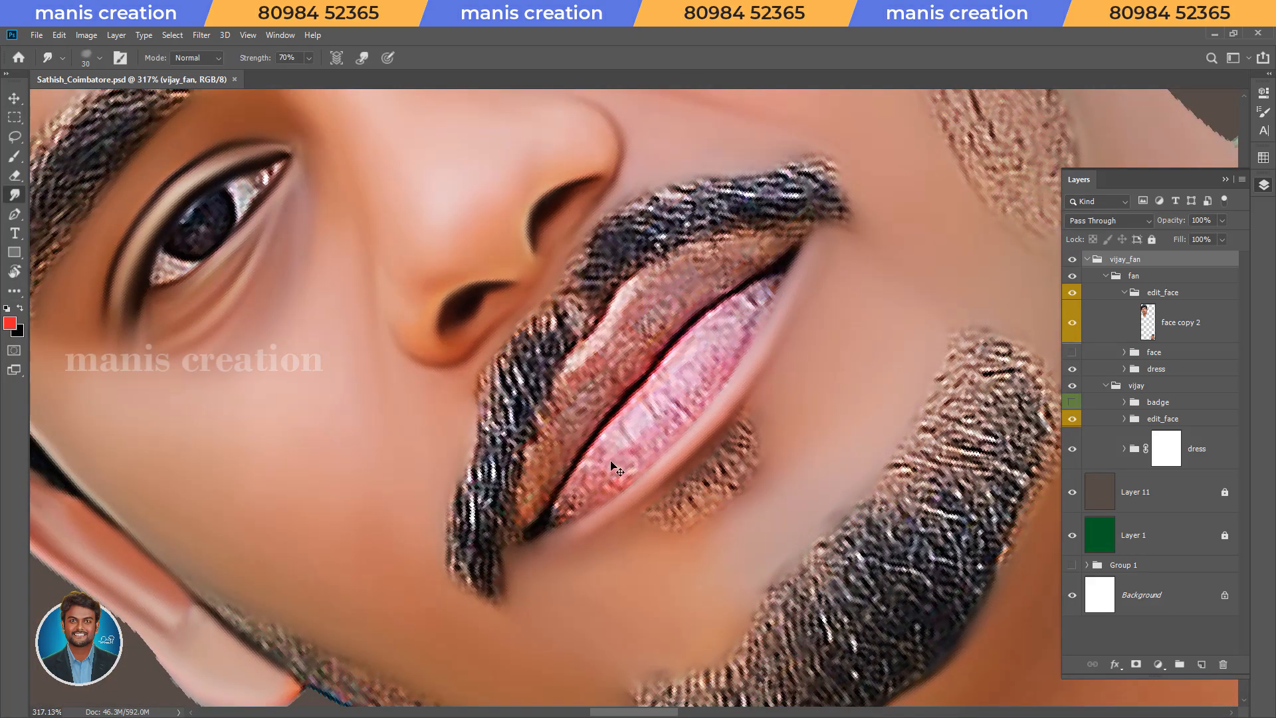
left_click(611, 462, "ctrl")
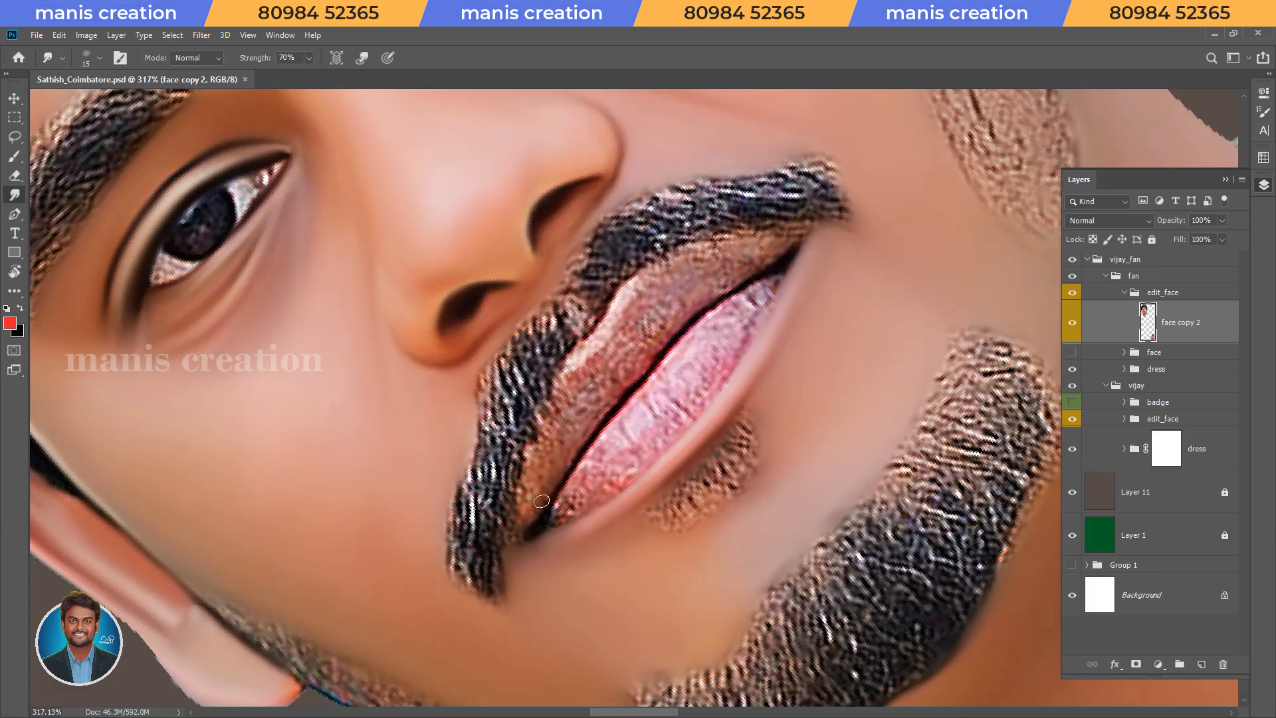
key("bracketright")
scroll(644, 395, "up", 1)
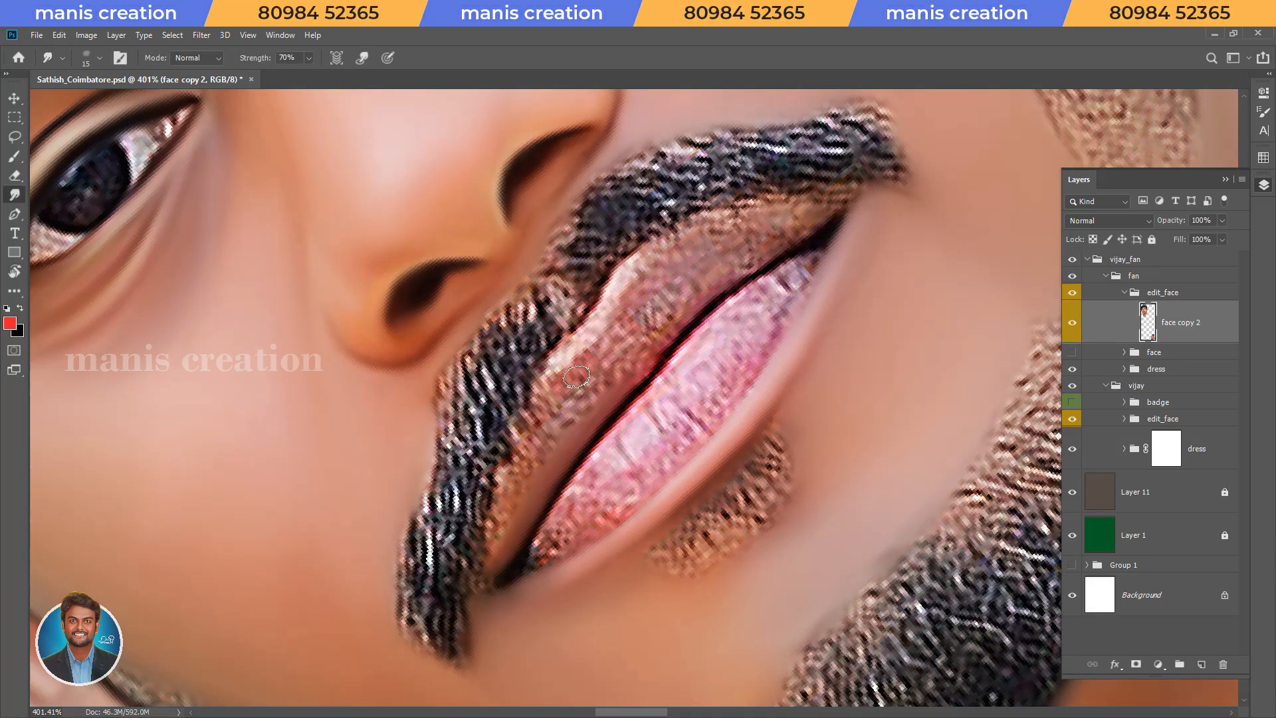
mouse_move(599, 400)
left_mouse_down()
mouse_move(554, 437)
mouse_move(541, 430)
mouse_move(566, 422)
mouse_move(523, 491)
left_mouse_up()
left_click_drag(535, 443, 514, 484)
Step: Smooth the middle and far side of the upper lip down to the dark line between the lips, adjusting the Smudge brush size
key("bracketleft")
key("bracketleft")
mouse_move(617, 341)
left_mouse_down()
mouse_move(633, 309)
mouse_move(638, 335)
mouse_move(690, 324)
left_mouse_up()
key("bracketright")
key("r")
key("bracketleft")
mouse_move(688, 277)
left_mouse_down()
mouse_move(704, 268)
mouse_move(658, 254)
left_mouse_up()
key("bracketright")
left_click_drag(650, 298, 656, 285)
Step: Smooth the grainy pink lower lip and blend its edges, finishing with a 25 px Smudge brush at 30% strength
mouse_move(728, 259)
left_mouse_down()
mouse_move(663, 357)
mouse_move(720, 399)
left_mouse_up()
key("r")
key("space")
mouse_move(719, 402)
left_mouse_down()
mouse_move(609, 335)
mouse_move(695, 257)
mouse_move(716, 284)
mouse_move(754, 220)
left_mouse_up()
key("bracketright")
key("bracketleft")
key("bracketright")
key("r")
mouse_move(466, 377)
left_mouse_down()
mouse_move(459, 397)
mouse_move(530, 307)
left_mouse_up()
key("space")
key("bracketright")
mouse_move(619, 311)
left_mouse_down()
mouse_move(661, 262)
mouse_move(649, 297)
mouse_move(586, 355)
mouse_move(610, 360)
mouse_move(639, 339)
mouse_move(560, 394)
mouse_move(573, 343)
left_mouse_up()
key("bracketright")
key("bracketleft")
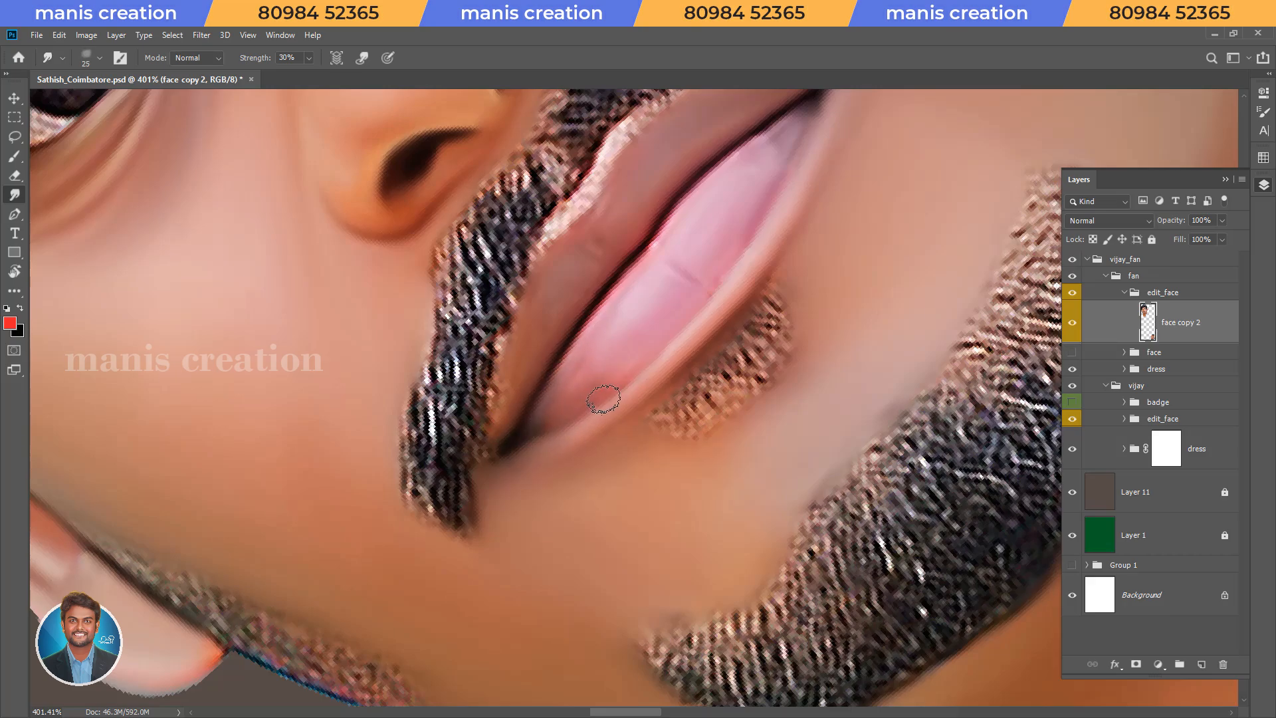
Step: Refine the shading of both lips with the 25 px Smudge brush at 30% strength and save the document
key("space")
left_click_drag(740, 182, 669, 318)
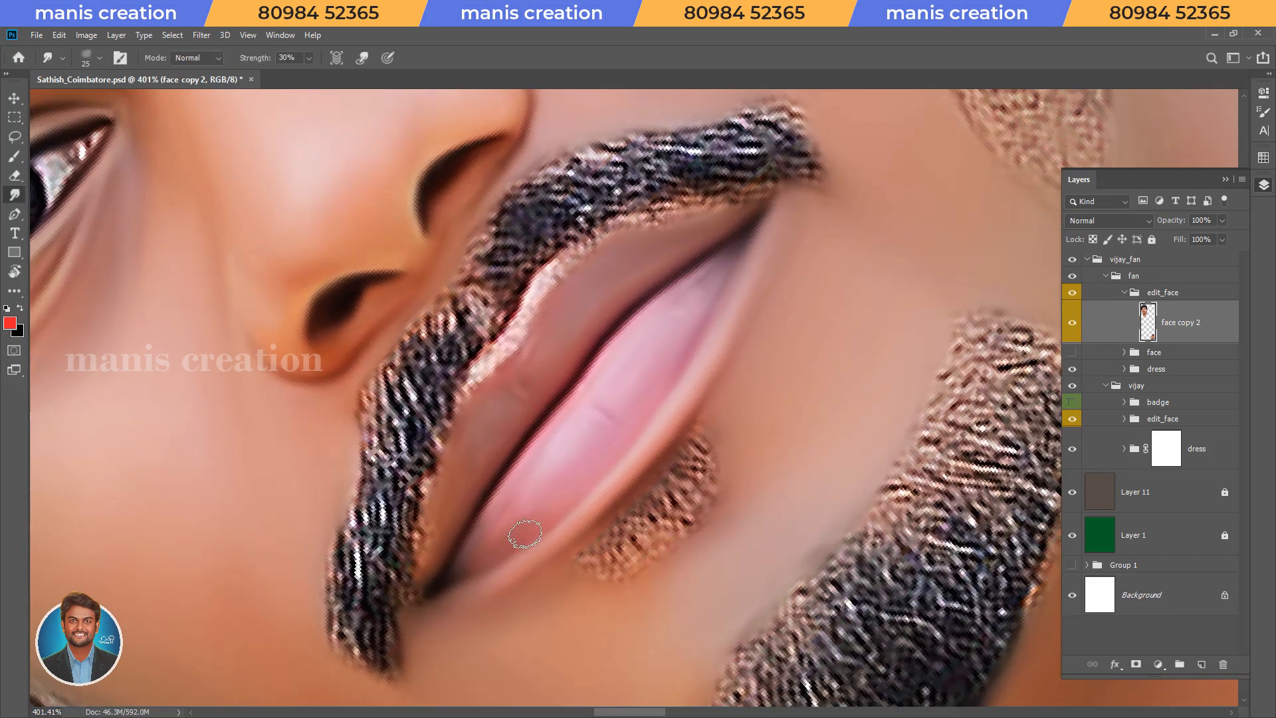
left_click_drag(428, 558, 440, 473)
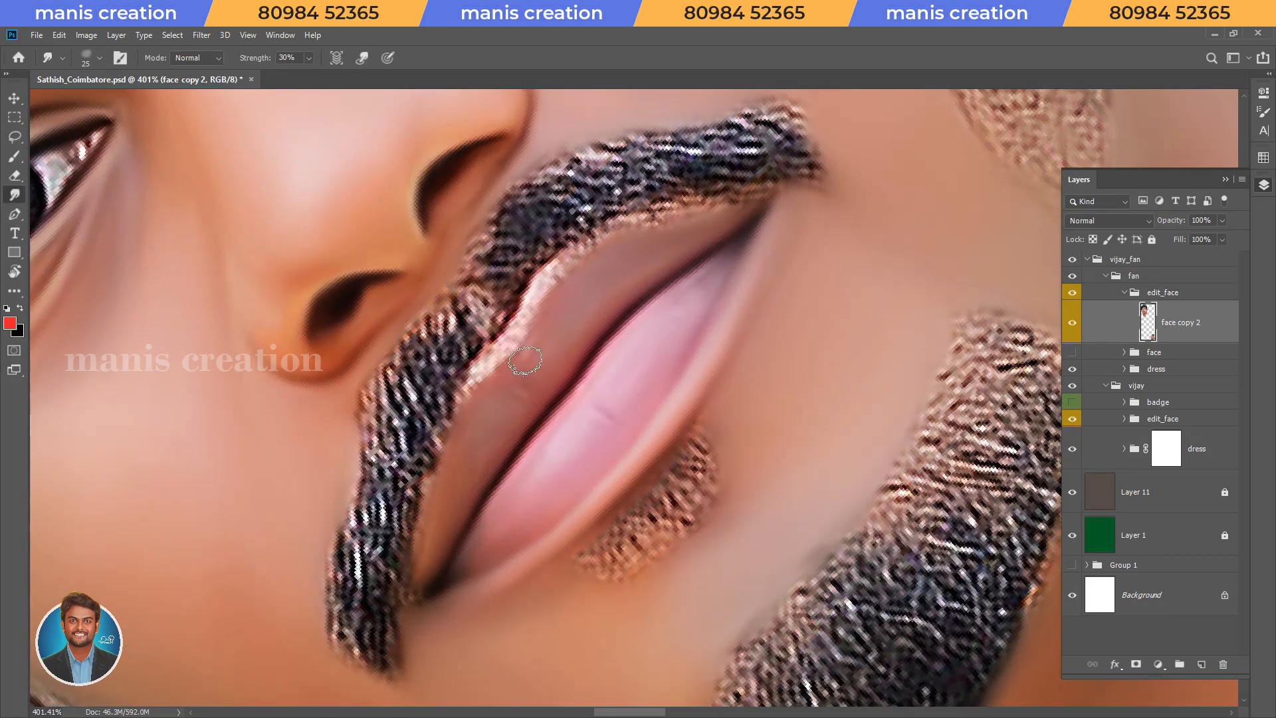
key("Escape")
key("ctrl+s")
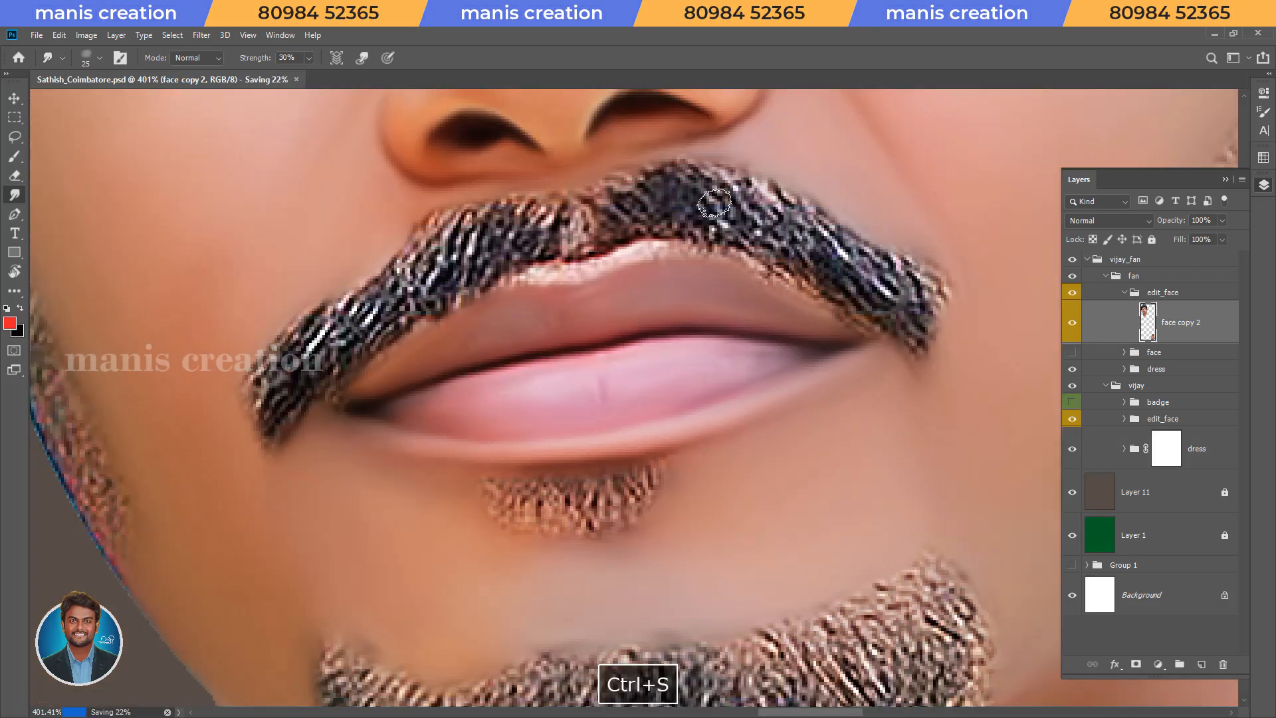